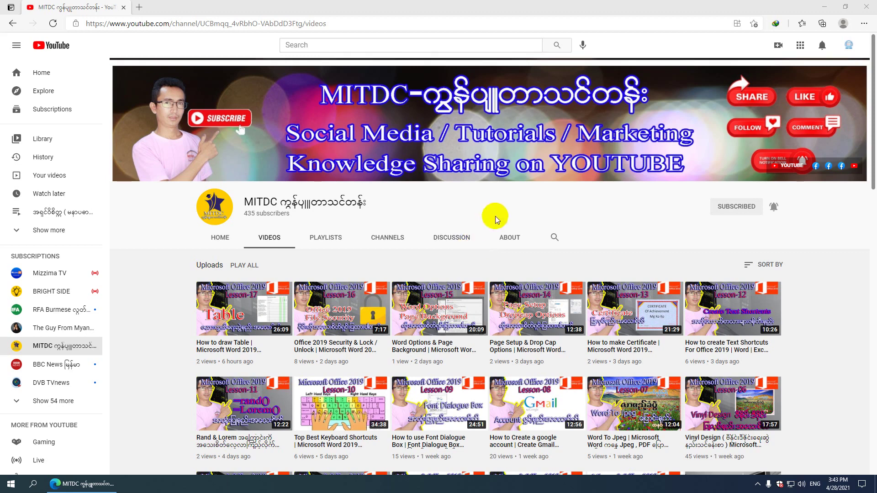
Step: Unsubscribe from the MITDC channel, then subscribe again with notifications set to All
click(742, 206)
click(483, 269)
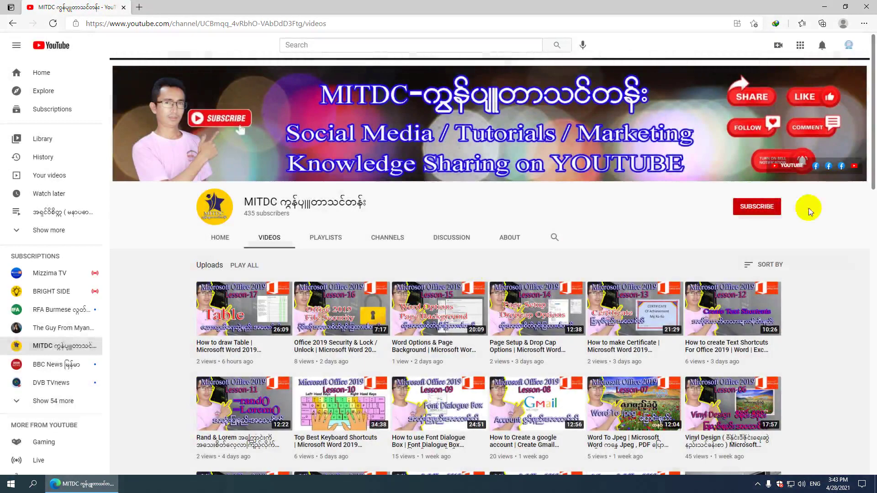
click(758, 208)
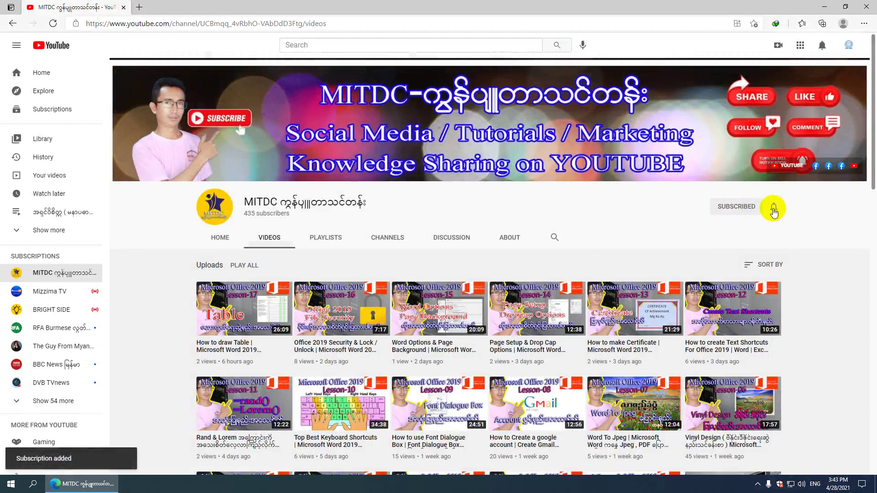
click(772, 213)
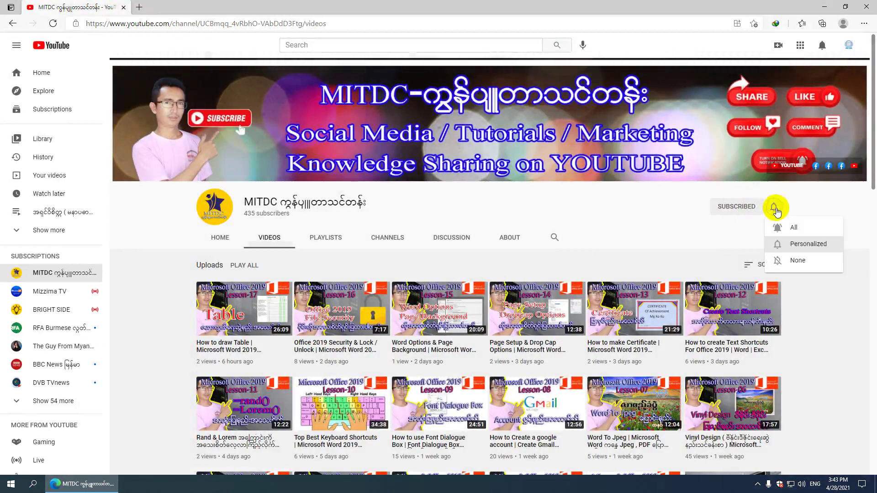
click(799, 229)
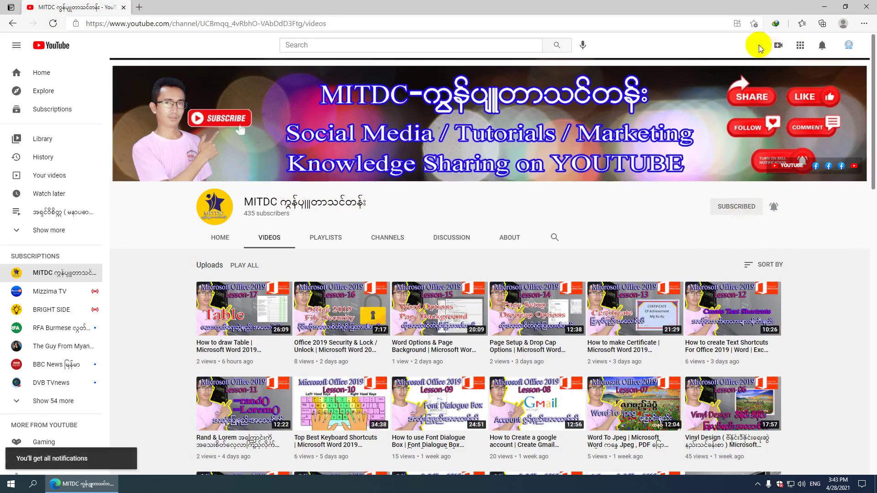
Step: Switch from the browser to Word and create a blank document, dismissing the licence notice bar
click(824, 7)
mouse_move(502, 18)
mouse_down()
mouse_move(489, 53)
mouse_move(500, 16)
mouse_move(513, 39)
mouse_move(493, 7)
mouse_move(499, 35)
mouse_move(502, 19)
mouse_move(518, 27)
mouse_up()
double_click(517, 27)
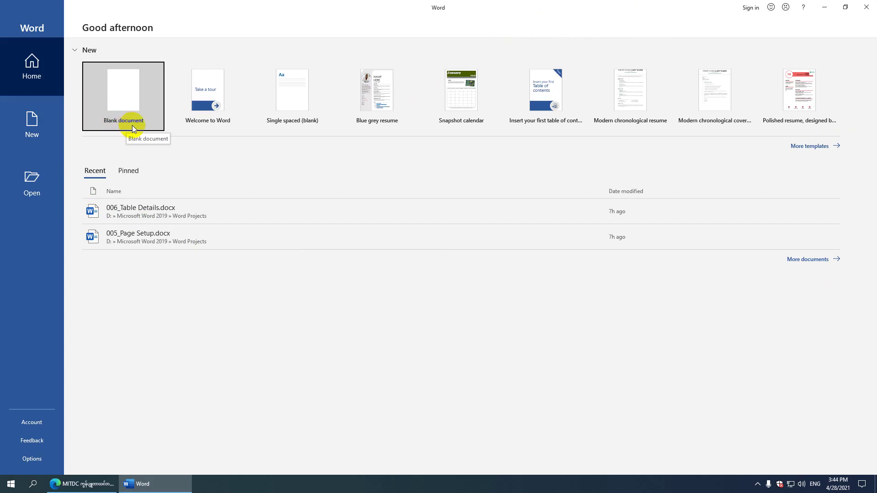
click(125, 104)
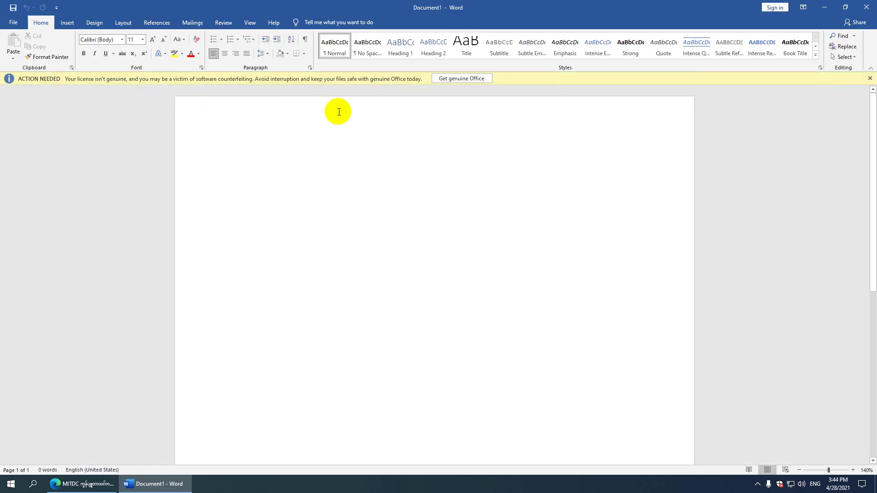
click(869, 78)
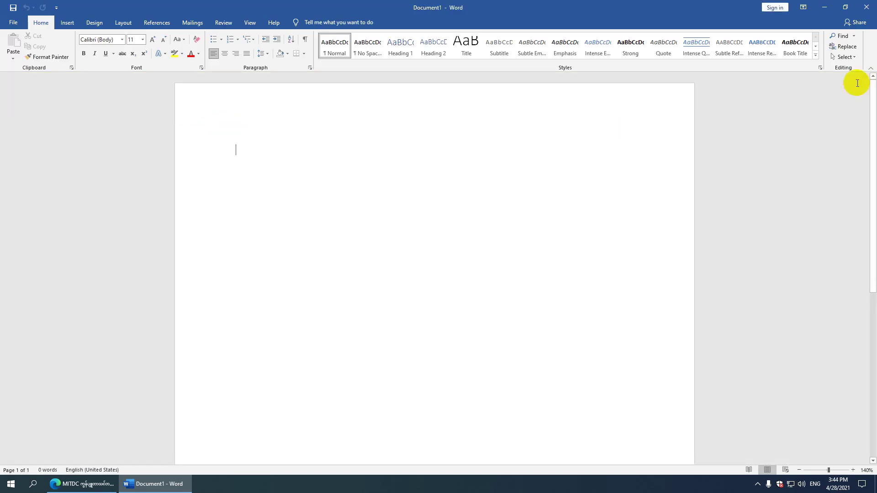
Step: Zoom the blank document out to 100% and show the ruler
click(799, 470)
click(798, 470)
click(799, 469)
click(799, 470)
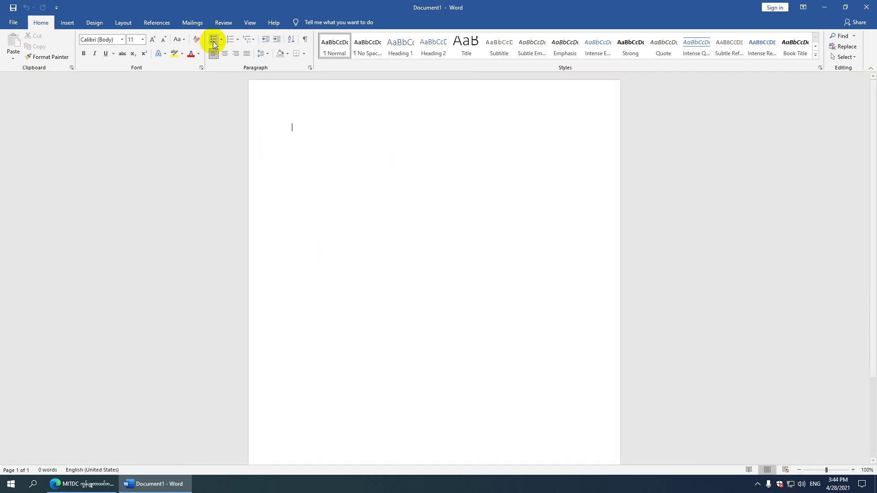
click(245, 24)
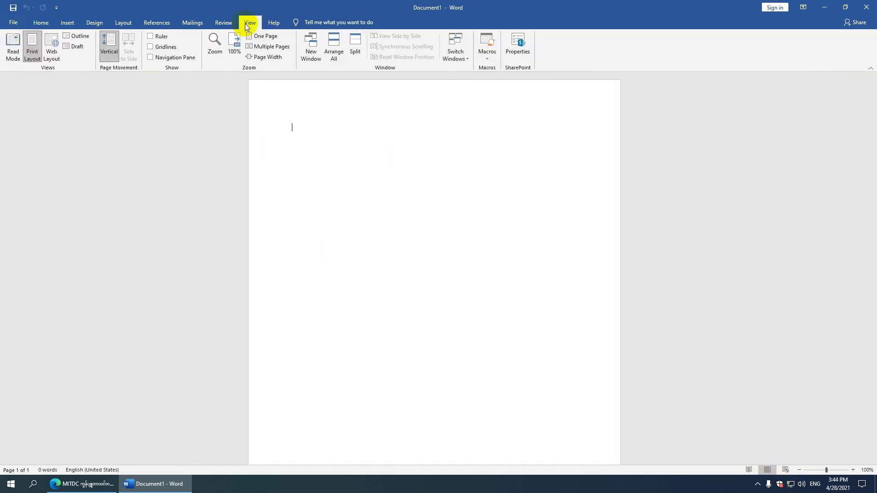
click(156, 36)
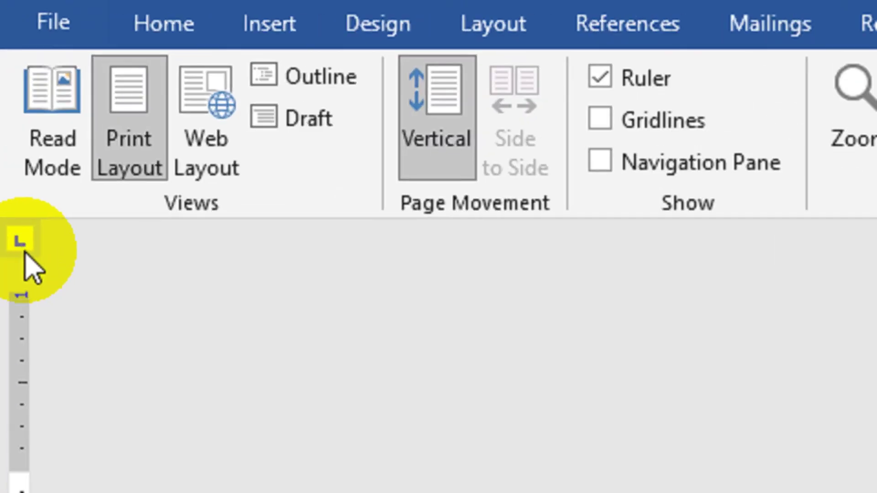
Step: Examine each tab and indent type offered by the ruler's tab selector, cycling from Center Tab through Hanging Indent back to Left Tab
click(21, 243)
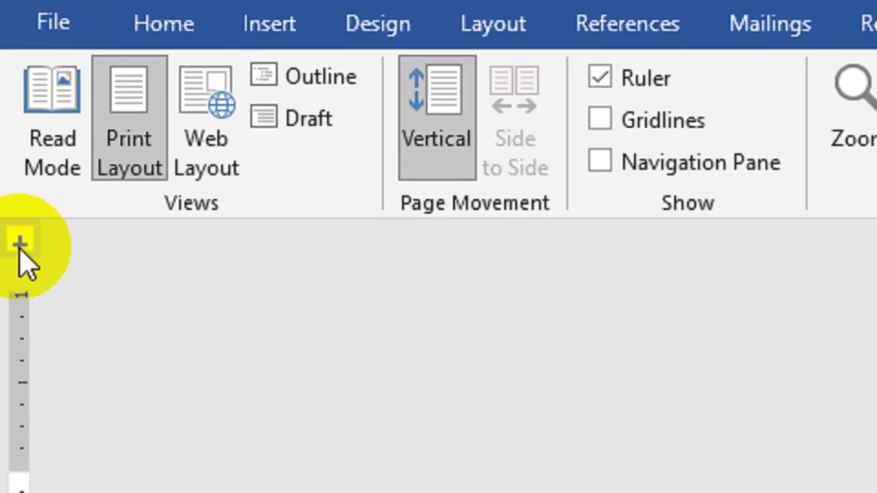
click(21, 243)
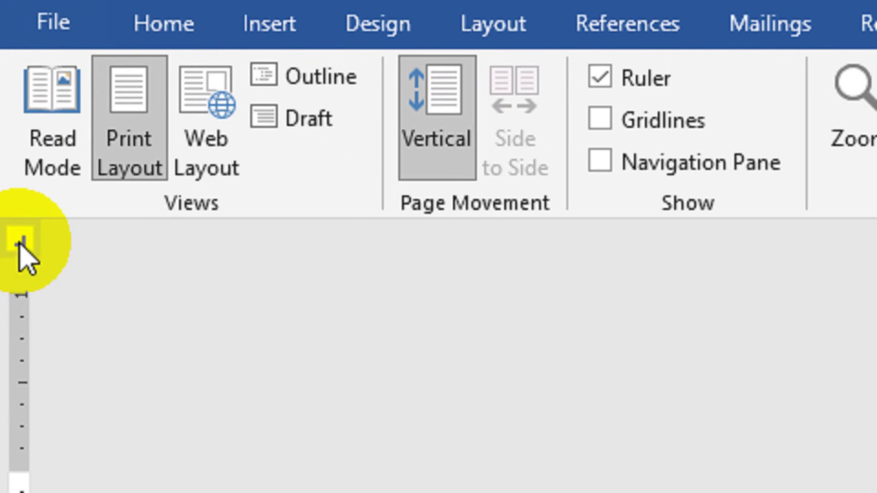
click(21, 238)
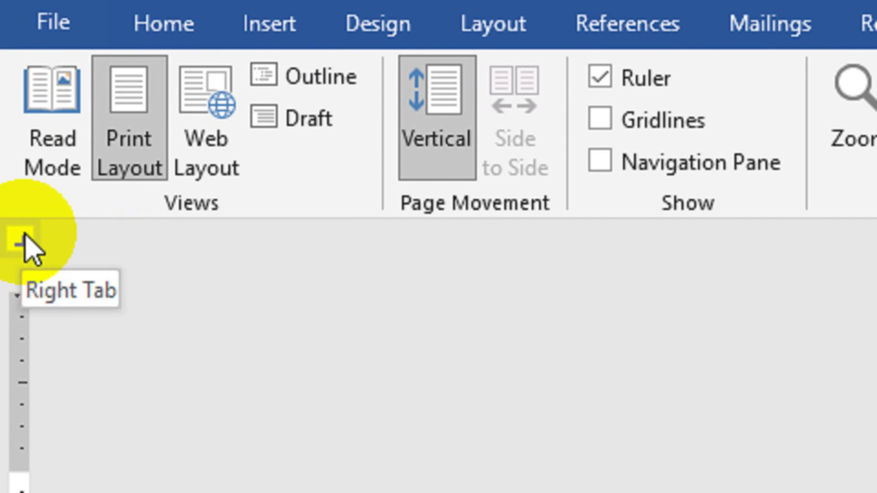
click(24, 235)
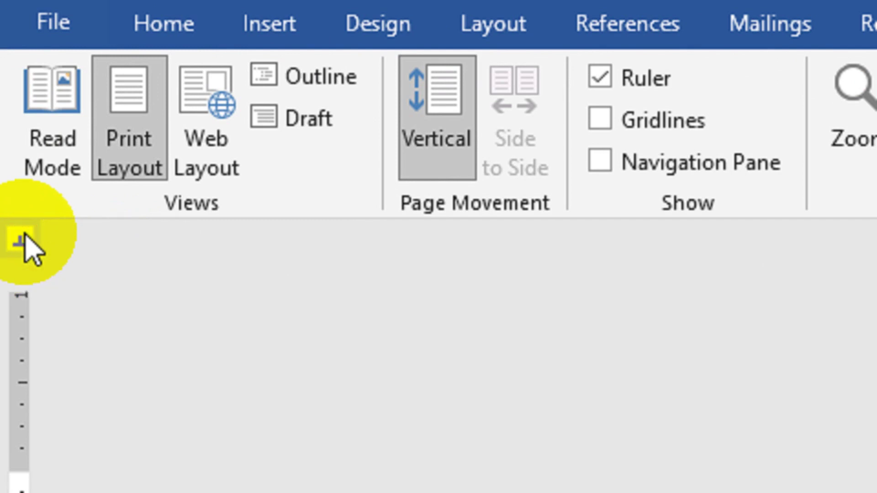
click(22, 240)
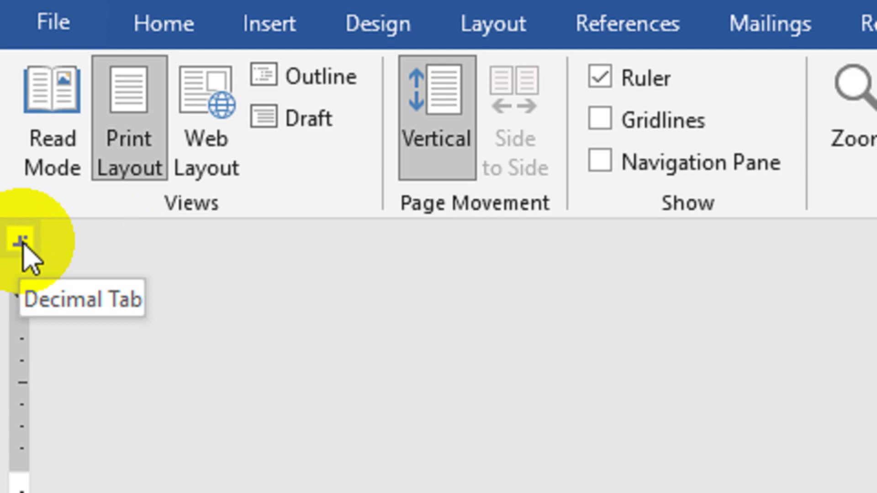
click(22, 240)
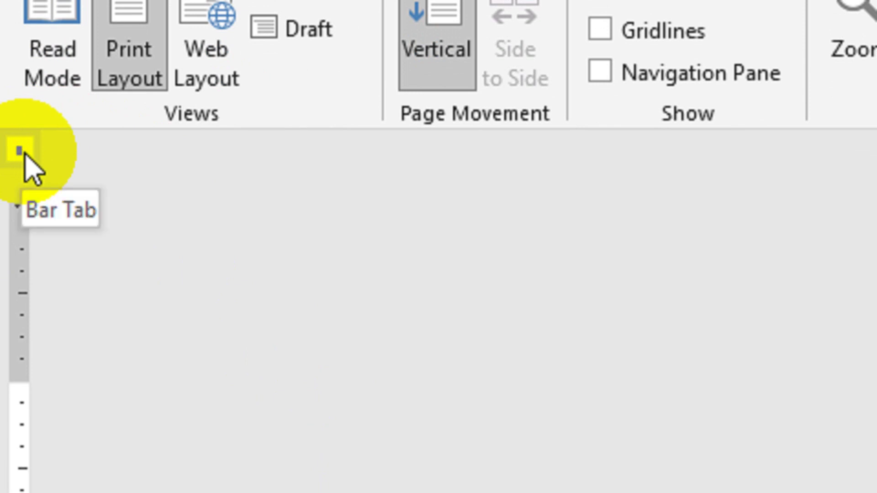
click(19, 150)
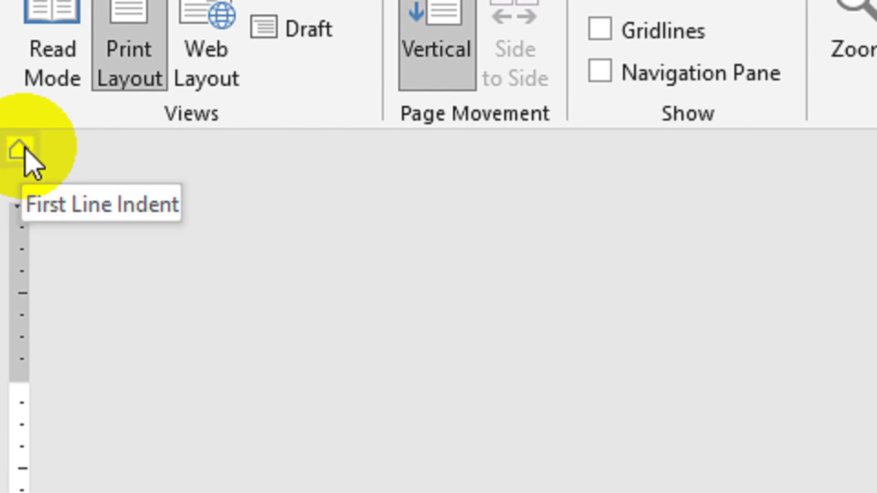
click(25, 149)
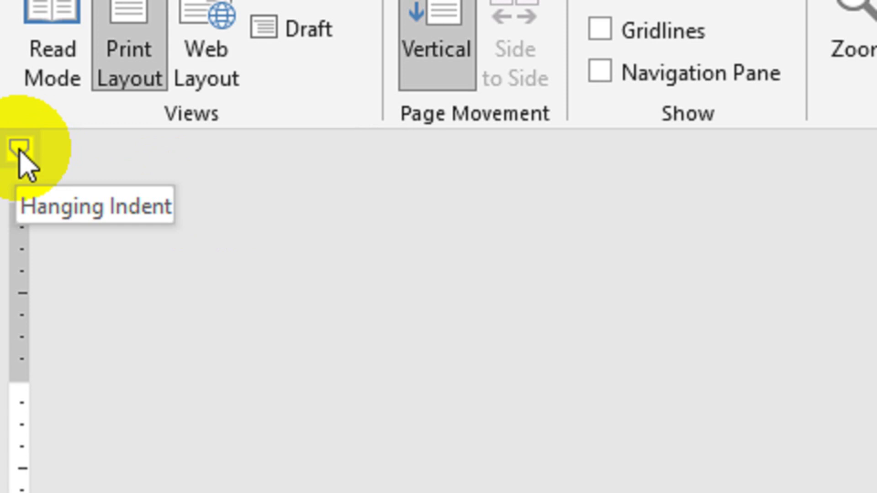
click(20, 150)
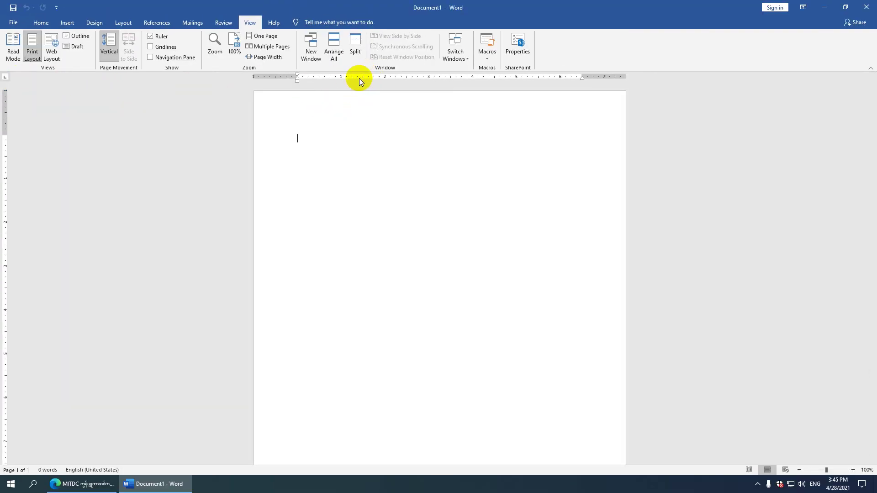
Step: Set a left tab stop at 2 inches and a right tab stop at about 6.4 inches, moving the right indent to -0.63 inches
click(385, 77)
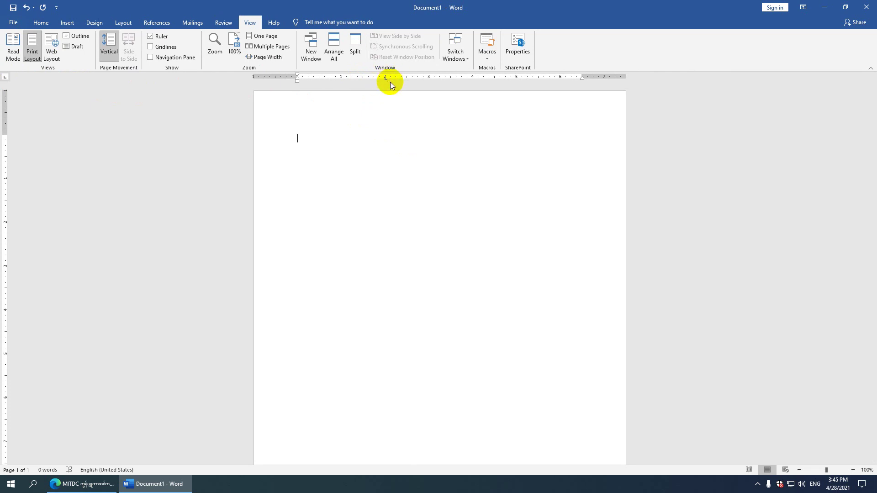
click(6, 76)
click(6, 78)
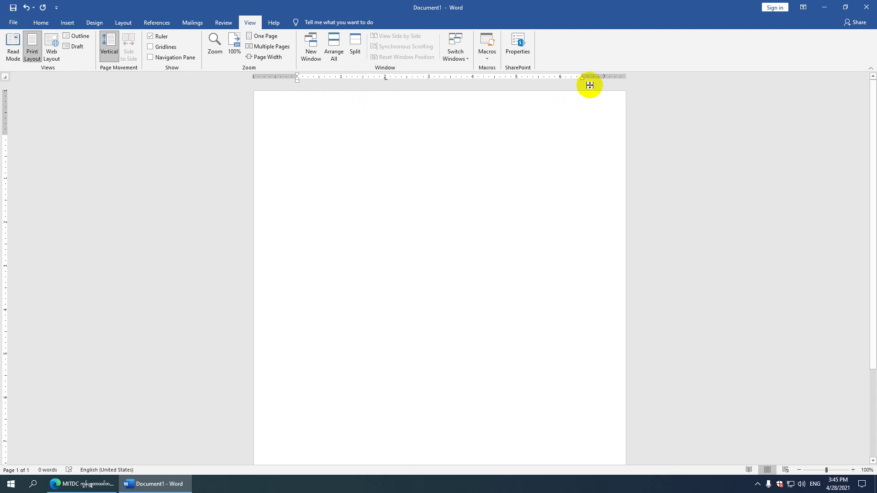
drag(582, 79, 609, 79)
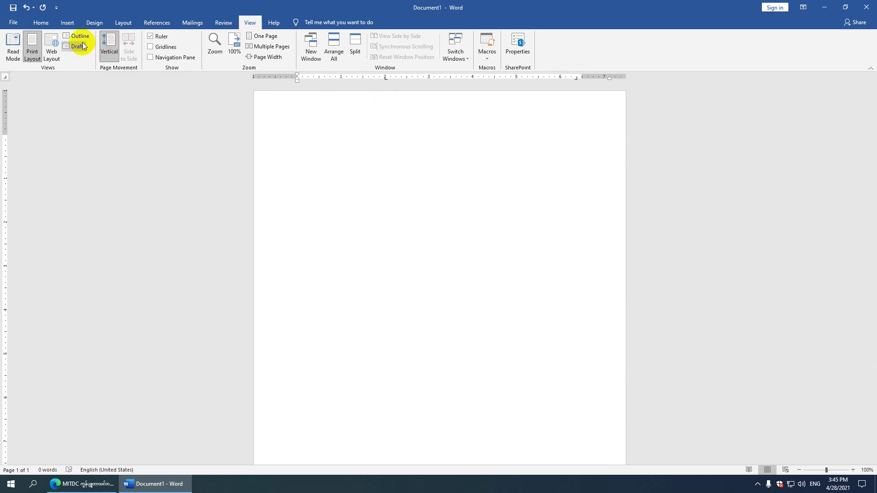
Step: Set up the page as A4 in portrait orientation with Narrow margins
click(48, 23)
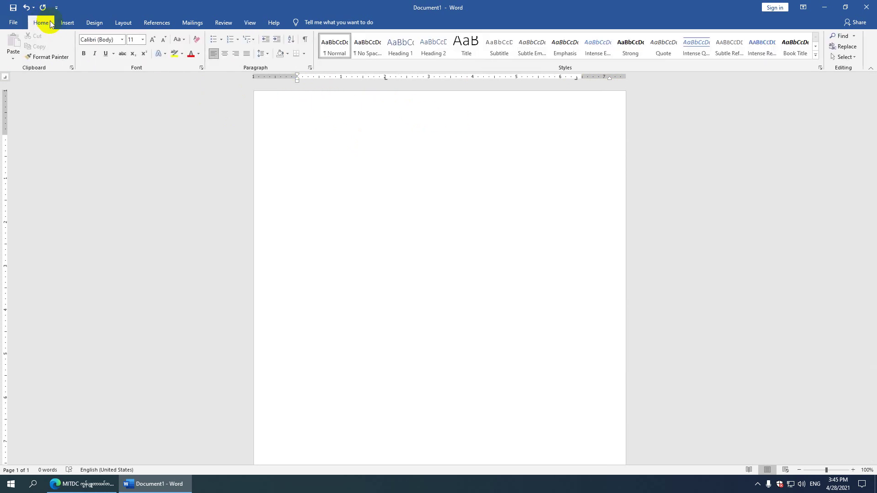
click(121, 23)
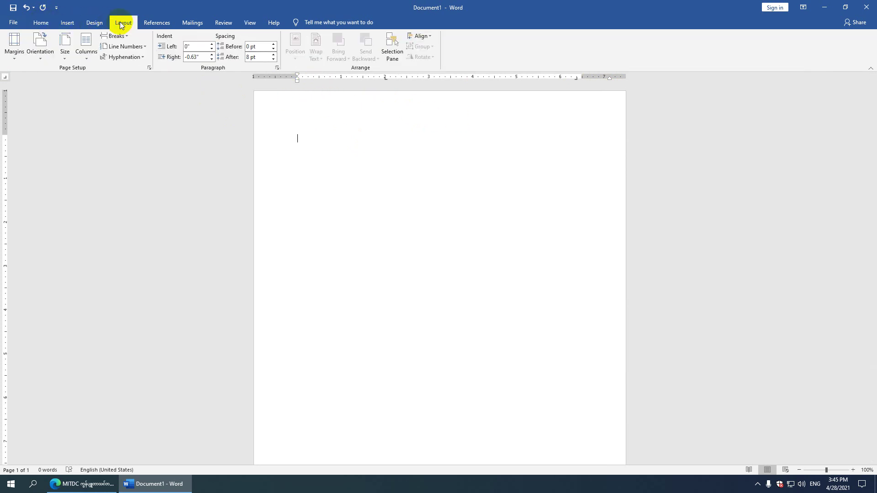
click(65, 59)
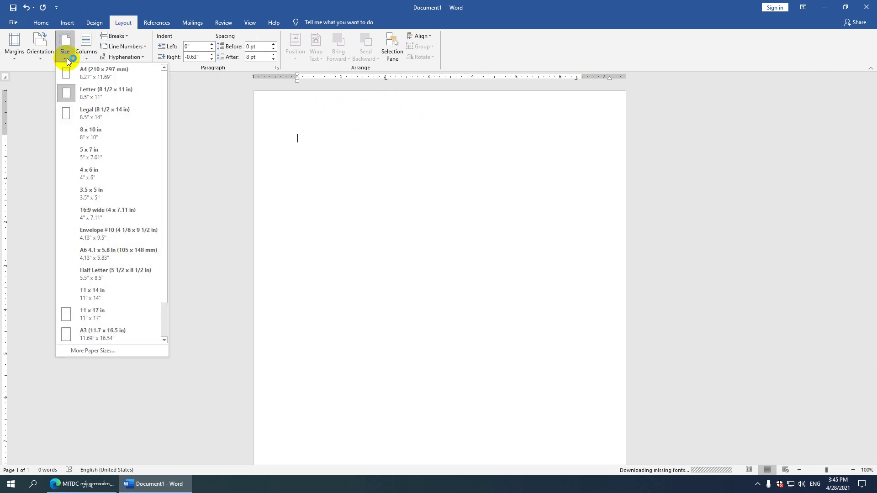
click(101, 73)
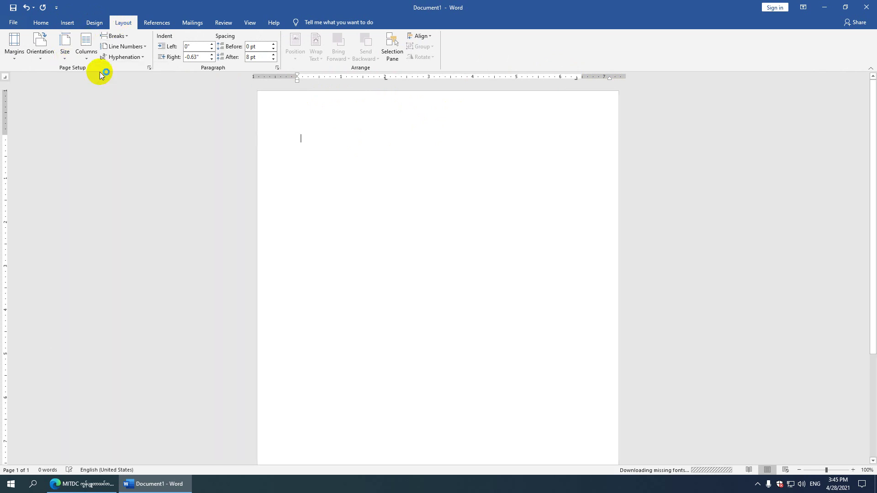
click(45, 59)
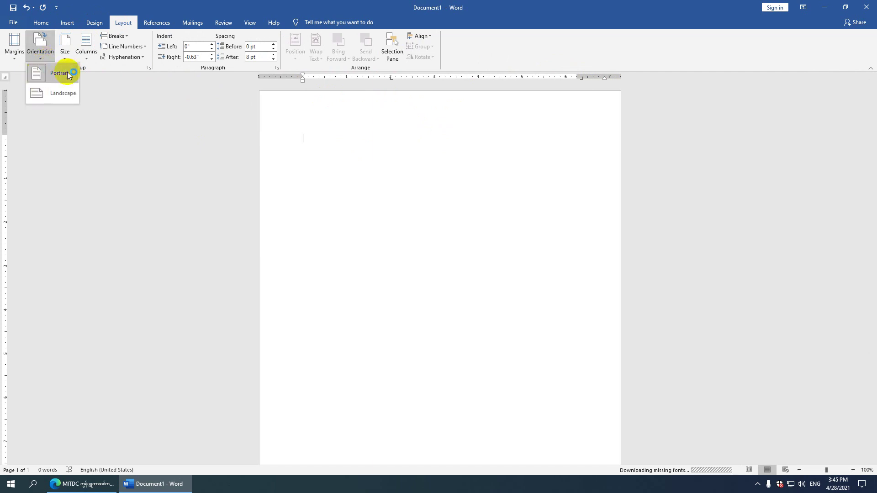
click(65, 69)
click(18, 59)
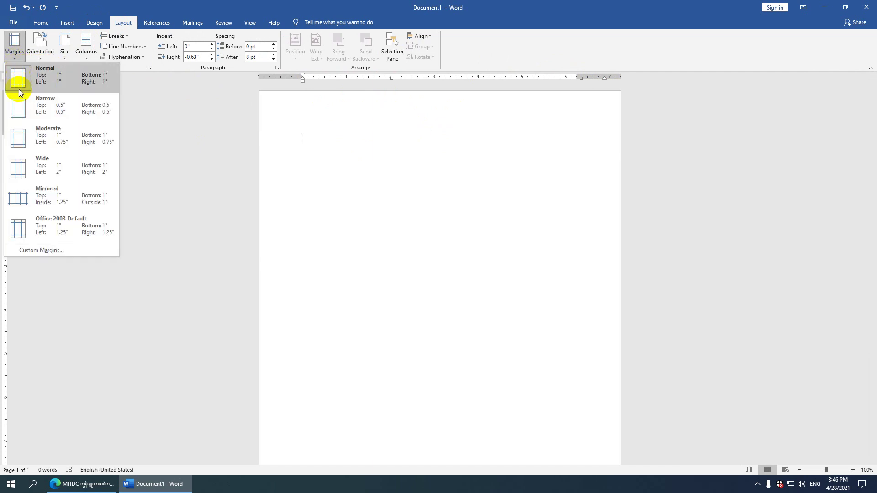
click(40, 108)
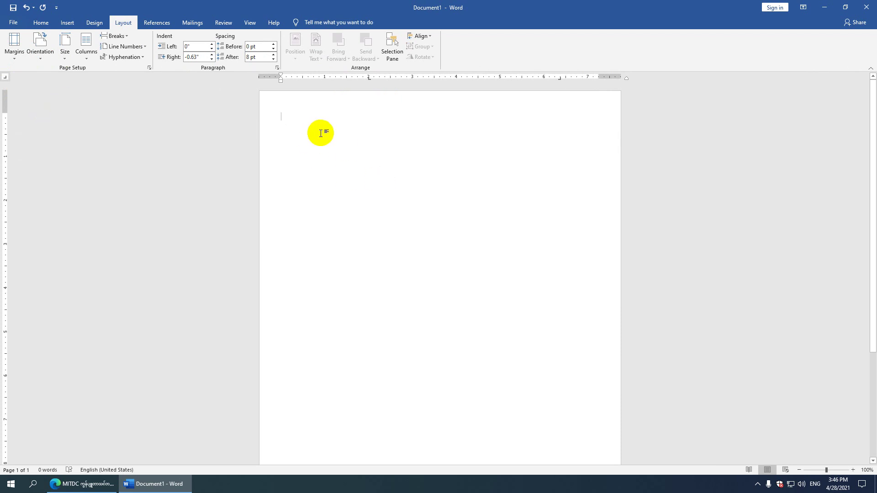
Step: Try to reposition the right tab stop on the horizontal ruler closer to the page's right margin
drag(560, 77, 588, 81)
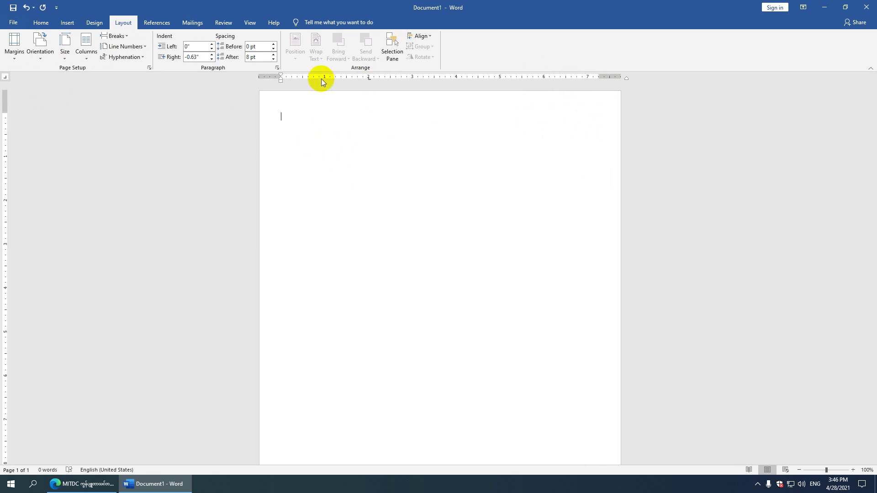
click(368, 92)
click(588, 77)
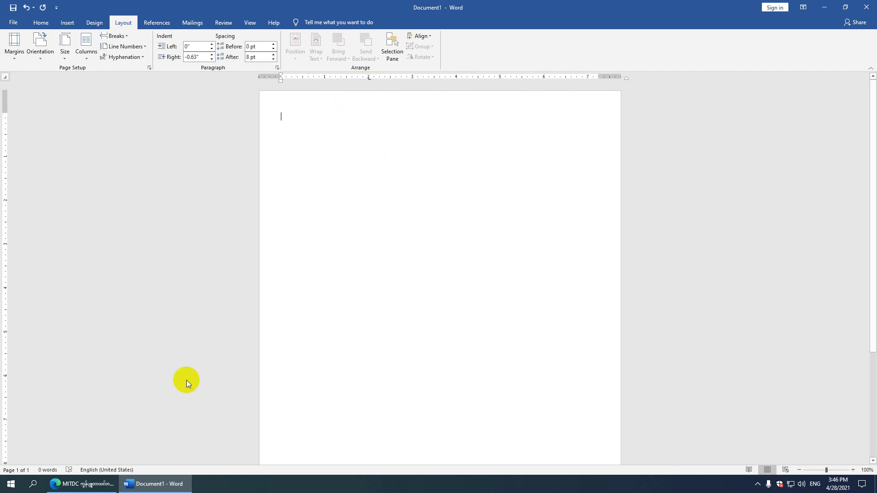
click(225, 117)
click(400, 78)
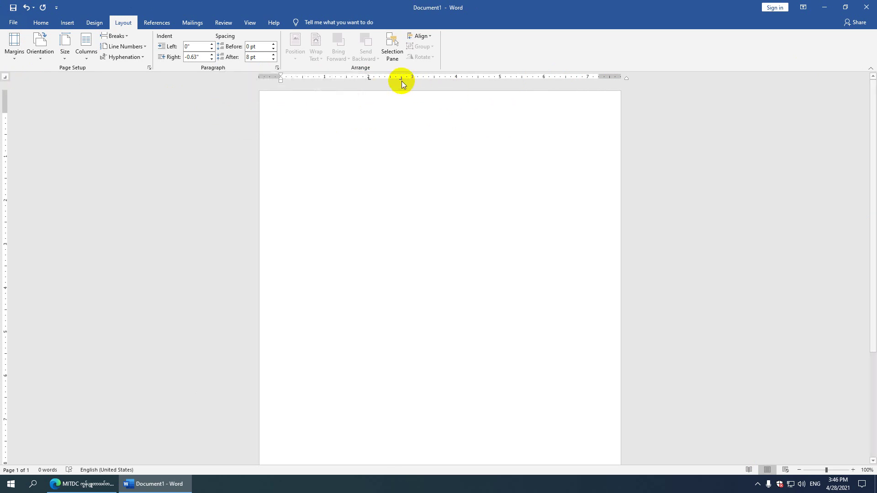
drag(400, 79, 560, 85)
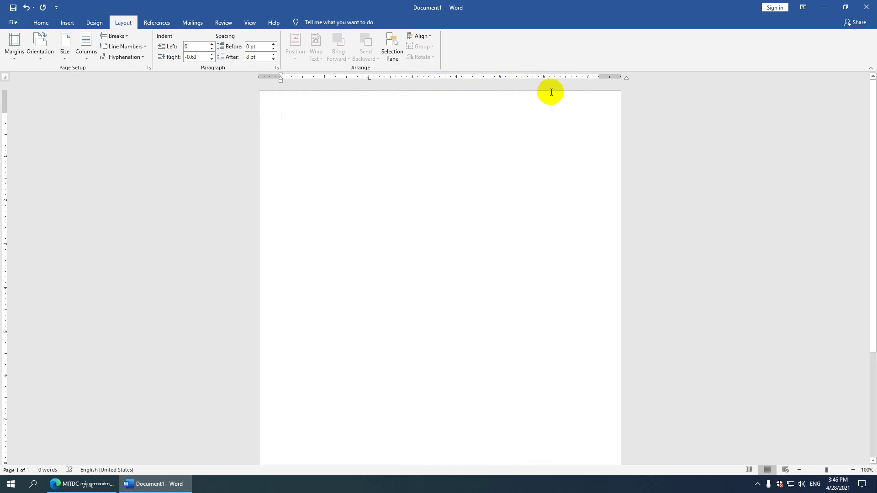
Step: Place a right tab stop at about 7.19 inches on the ruler and remove the extra one near 5 inches
click(496, 78)
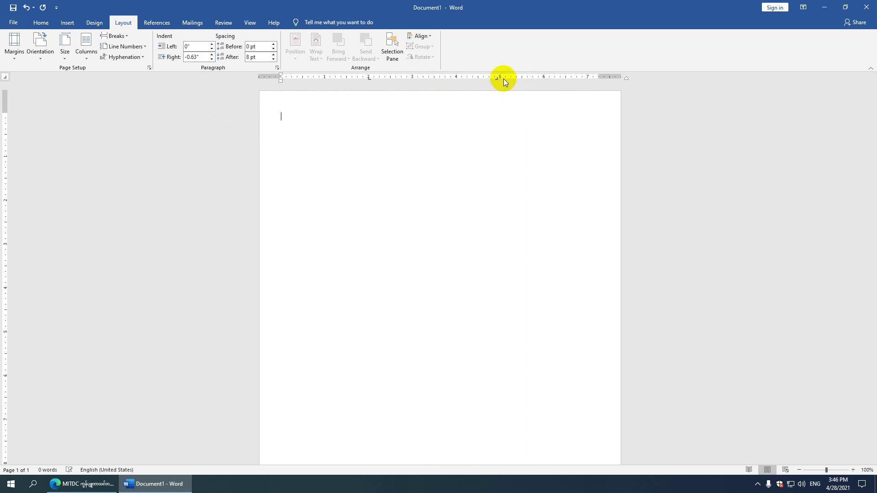
double_click(565, 76)
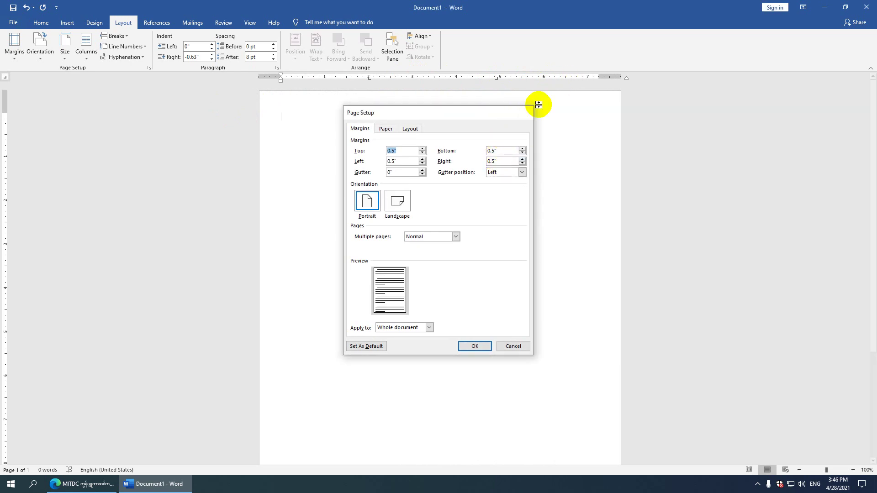
click(523, 112)
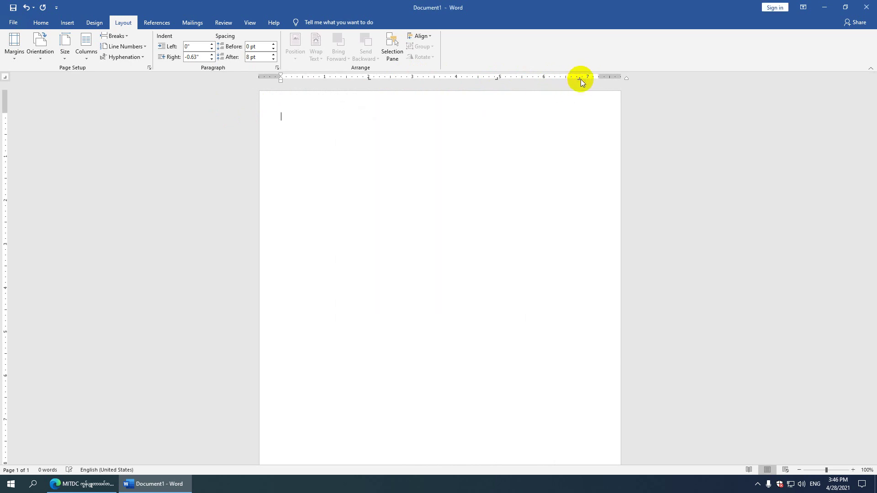
drag(497, 79, 479, 179)
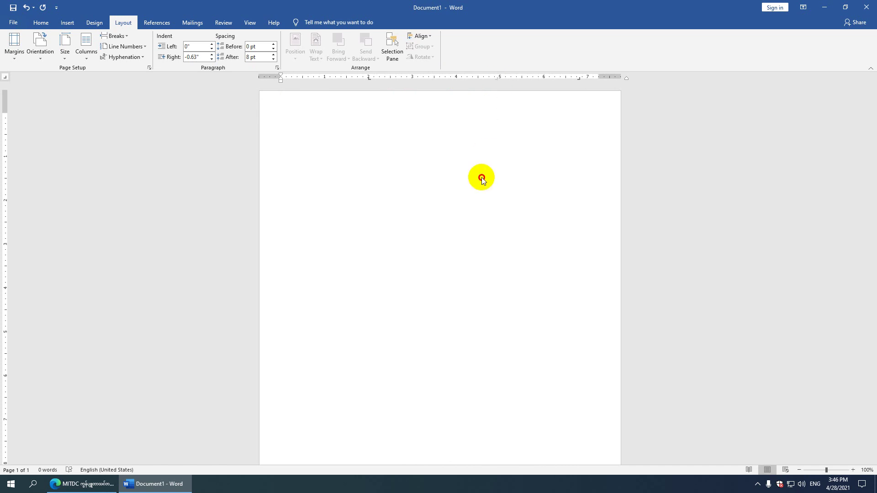
drag(580, 79, 590, 172)
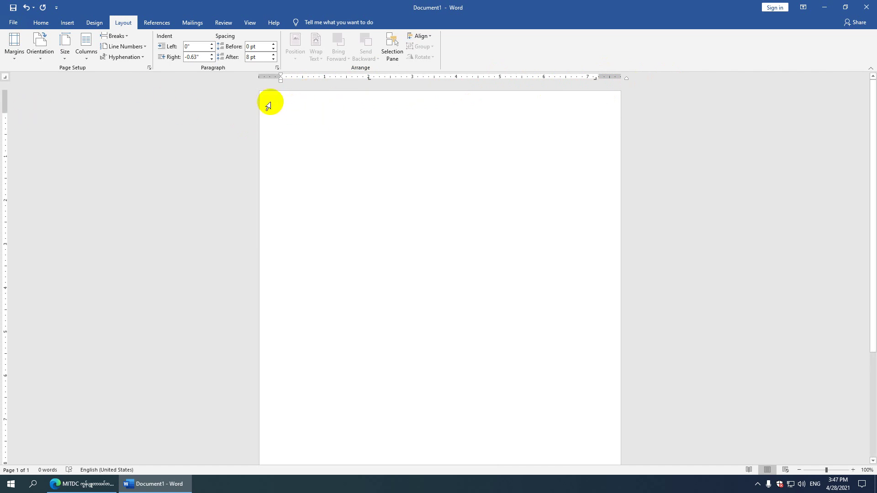
Step: Set the font size for the new text to 14
click(36, 23)
click(133, 40)
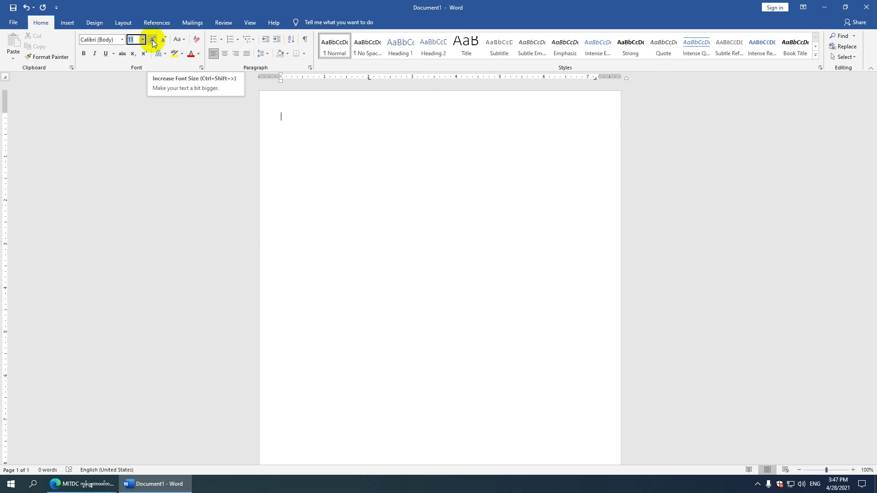
text(1)
key(Return)
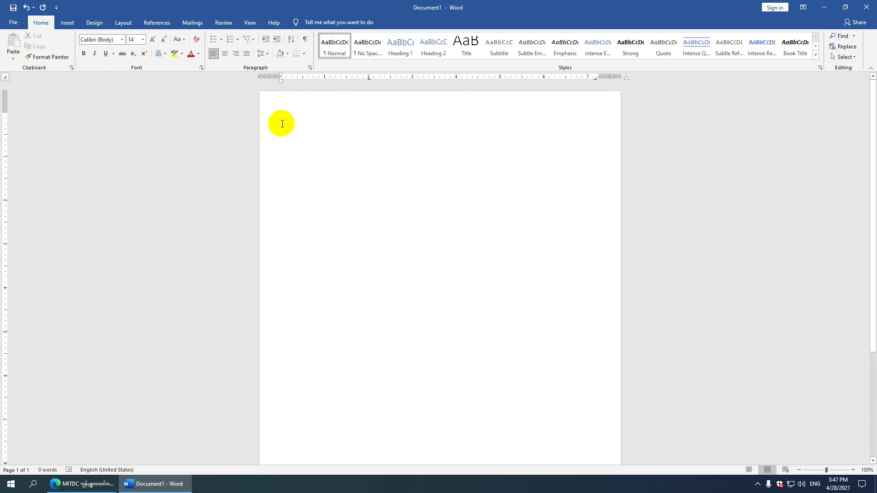
Step: Start a second paragraph, indent it 0.5 inch from the left, and enter "Name" followed by a tab
key(Return)
drag(281, 78, 303, 76)
text(Name)
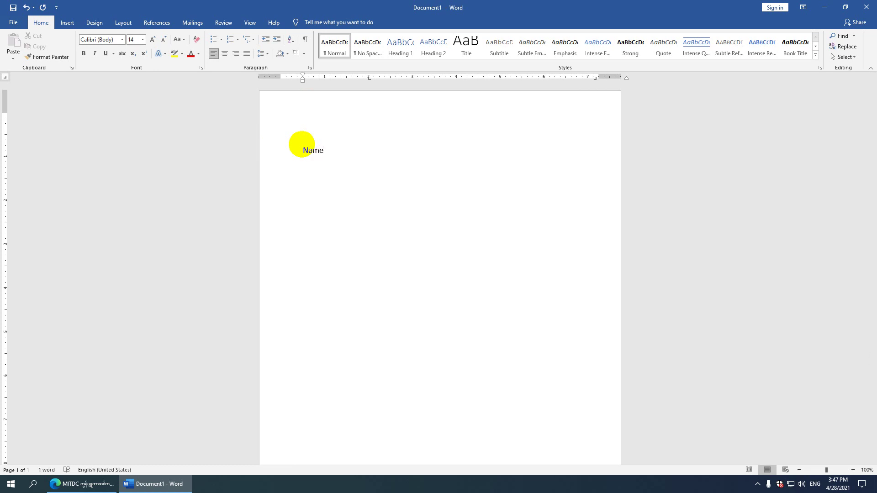
key(Tab)
Step: Give the 2-inch left tab stop the dashed leader, style 3
double_click(595, 78)
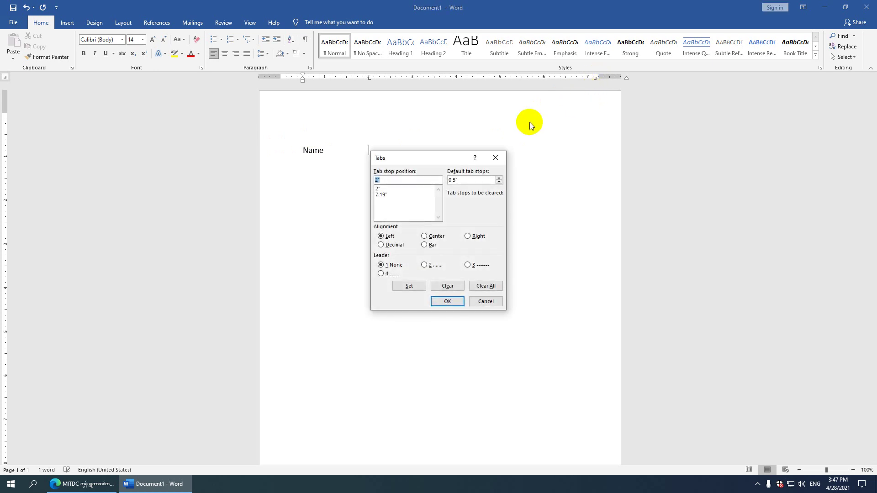
drag(396, 159, 325, 219)
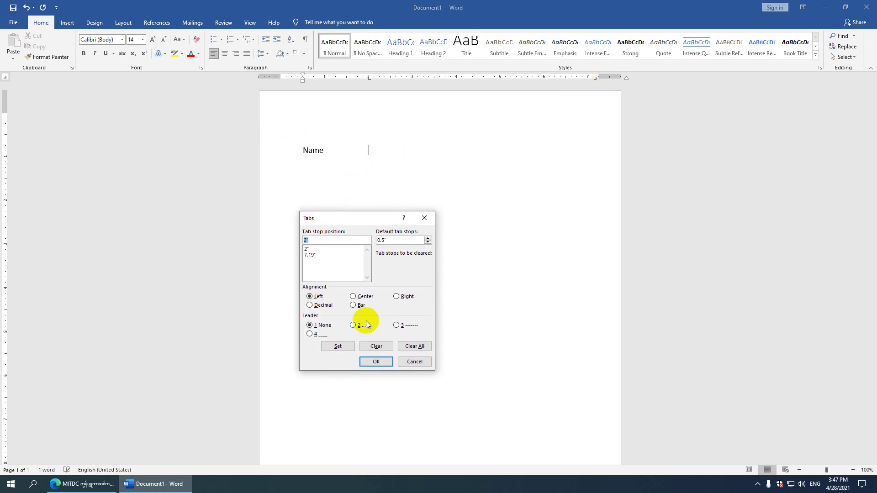
click(397, 325)
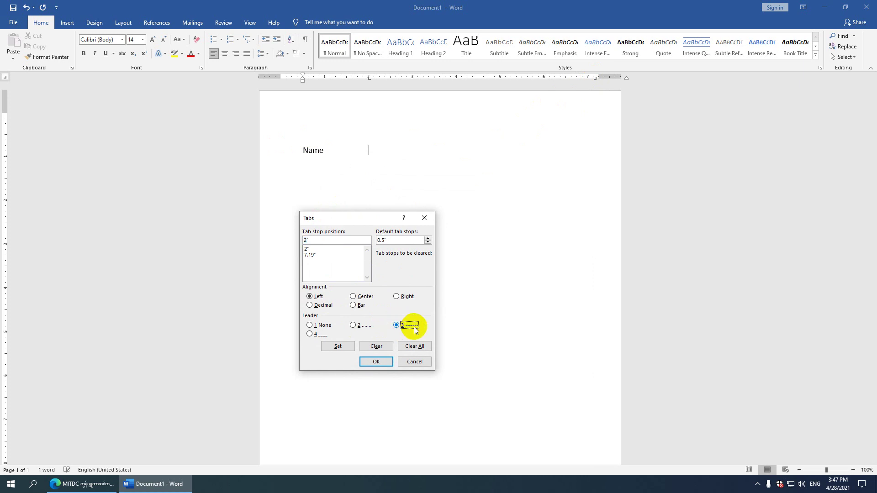
click(338, 346)
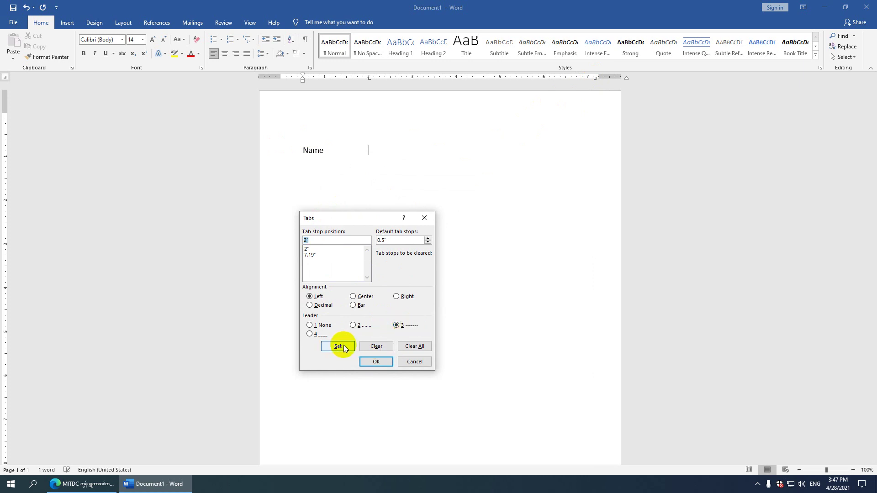
click(376, 361)
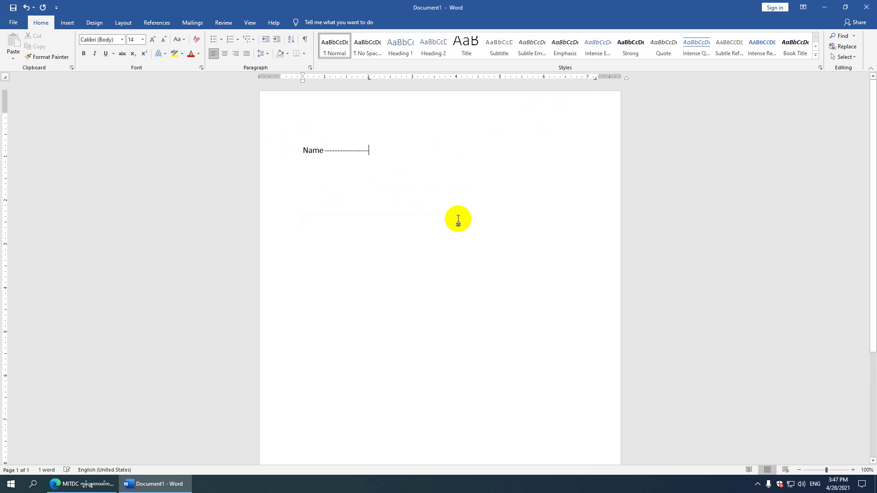
Step: Give the 7.19-inch right tab stop the dashed leader, style 3
double_click(596, 78)
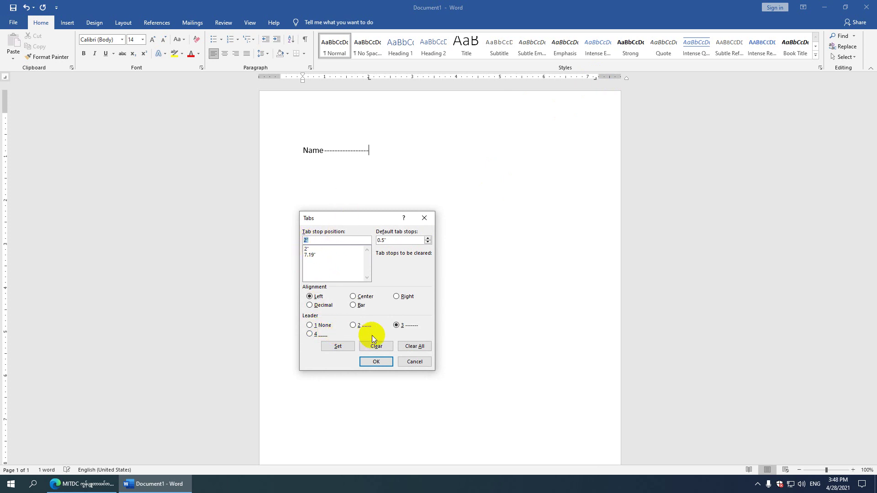
click(318, 325)
click(311, 255)
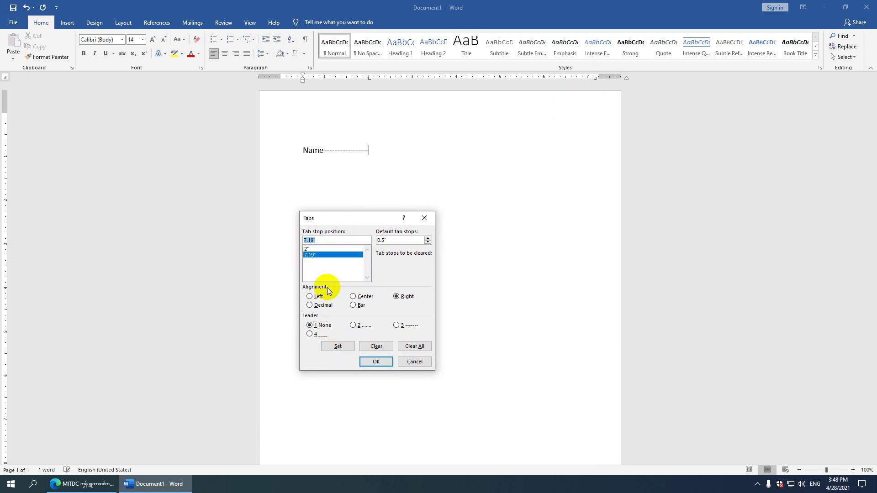
click(397, 326)
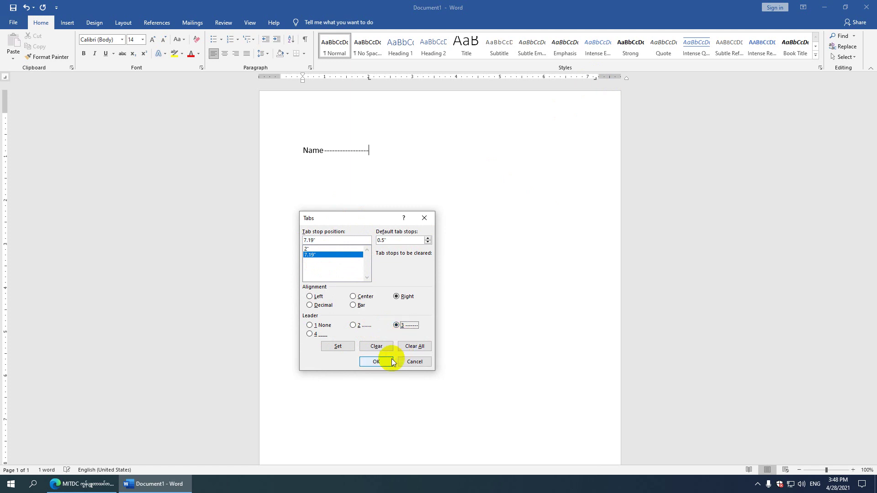
click(337, 348)
click(373, 360)
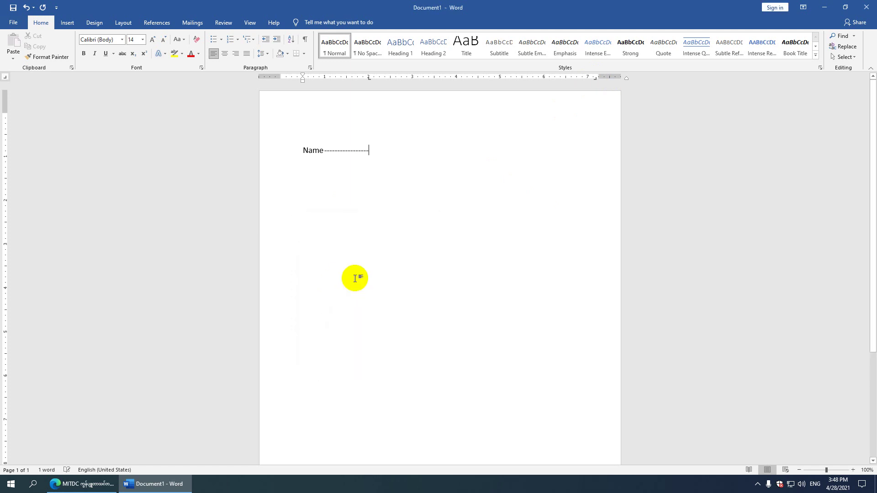
Step: Re-enter the tab after "Name", and delete the whole text of that line together with its tab leader
drag(345, 151, 371, 156)
key(Delete)
key(Tab)
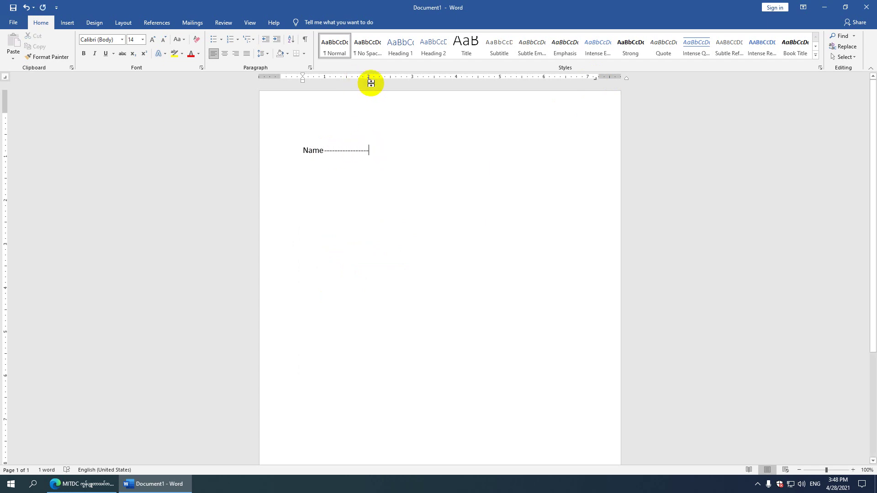
drag(370, 150, 303, 149)
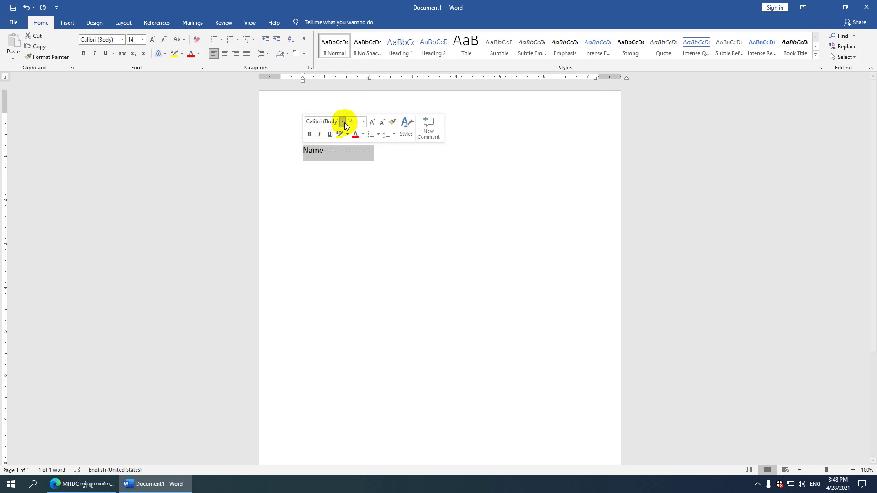
key(Delete)
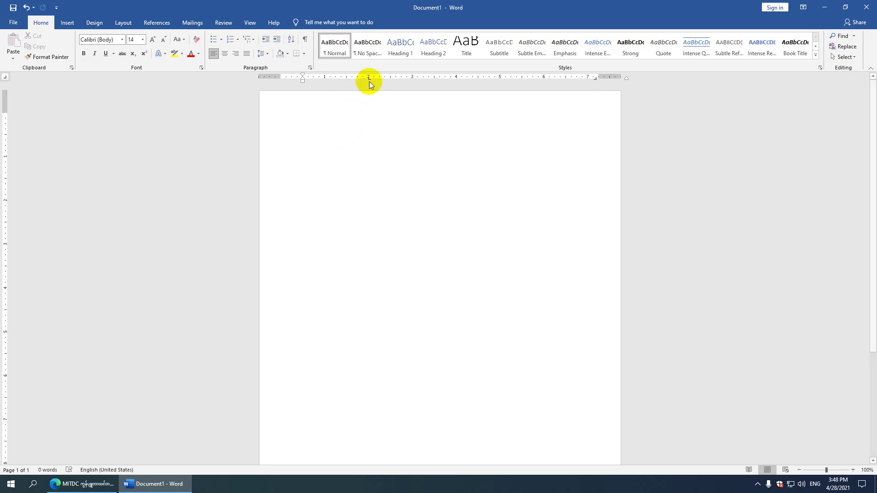
Step: Remove the stray tab stop beside the 2-inch mark and set the 2-inch left tab stop's leader to None
double_click(370, 78)
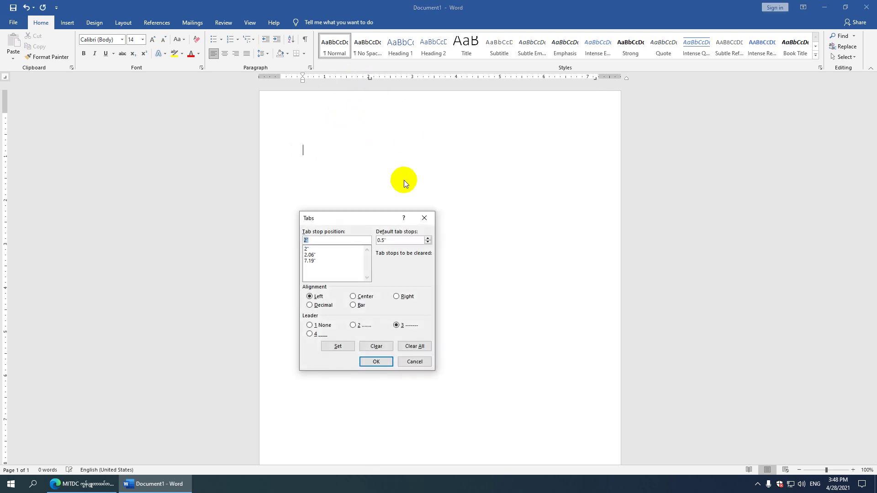
click(424, 218)
mouse_move(370, 79)
mouse_down()
mouse_move(373, 89)
mouse_move(368, 78)
mouse_up()
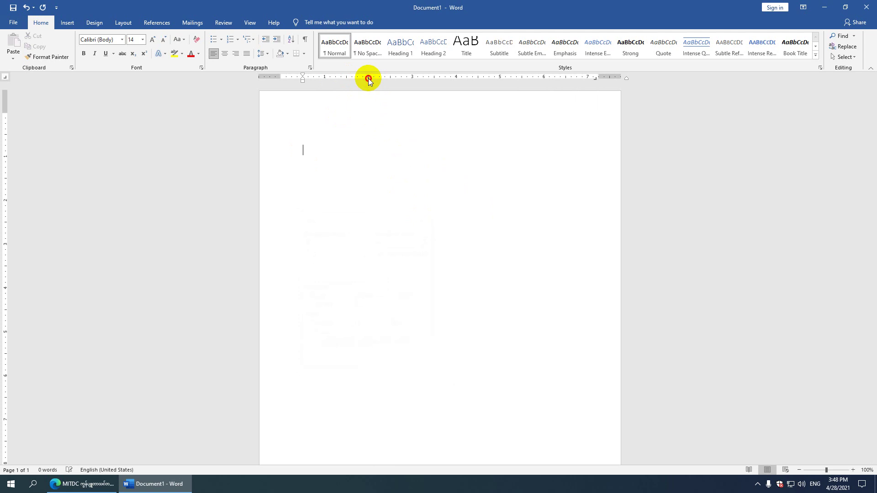
double_click(368, 78)
click(307, 249)
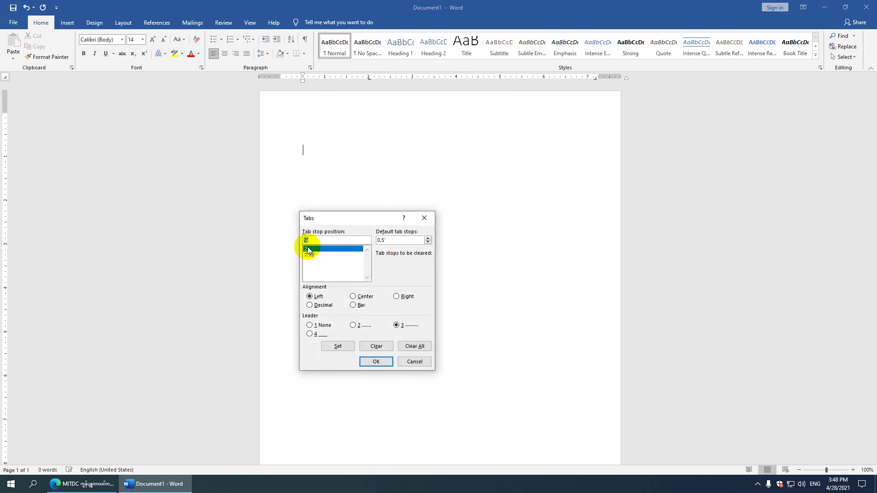
click(309, 326)
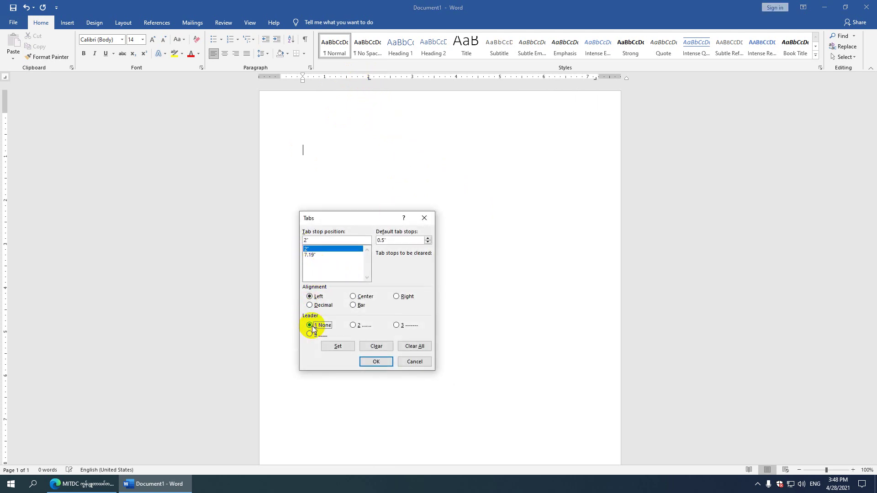
click(339, 346)
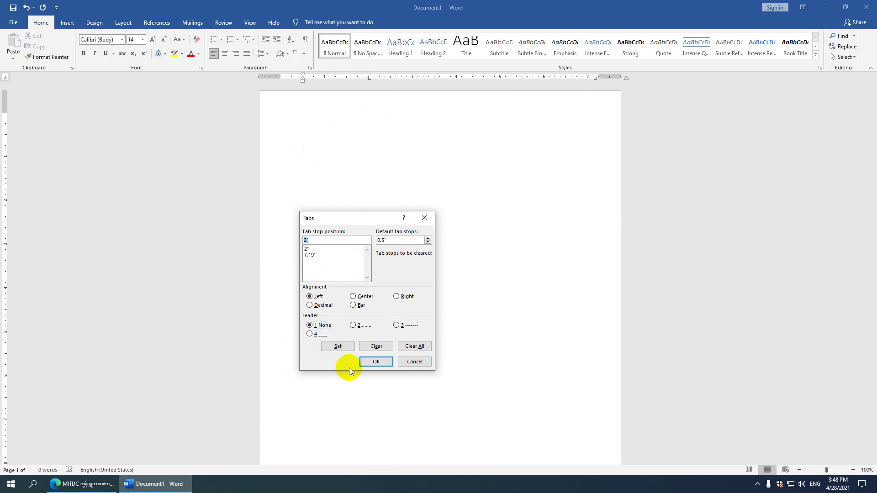
click(375, 361)
Step: Enter the form line "Name" with a colon at the 2-inch tab stop and a dashed leader to the right tab stop
text(Name	)
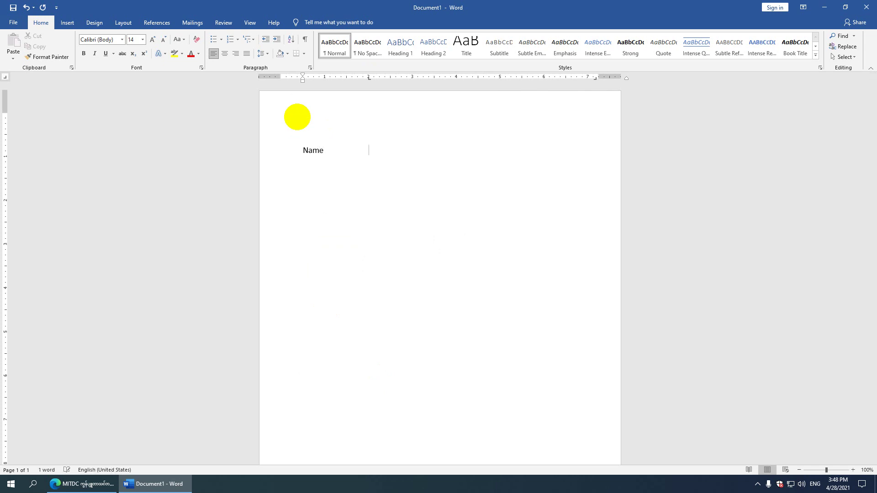
text(:)
key(Tab)
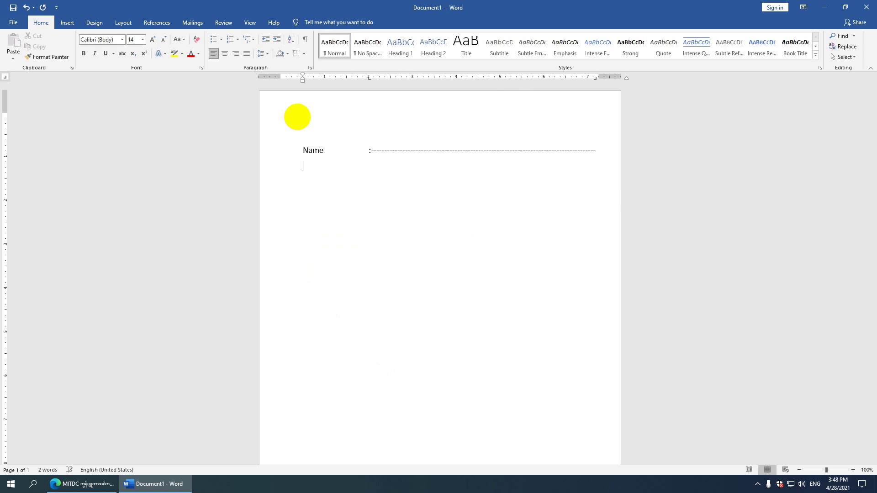
Step: Add the form lines "Date Of Birth" and "Sex", each with an aligned colon and a dashed leader
text(Date Of Birth)
text(--------------------------------------------------------------------------------------)
key(ctrl+z)
text(:)
text(--------------------------------------------------------------------------------------)
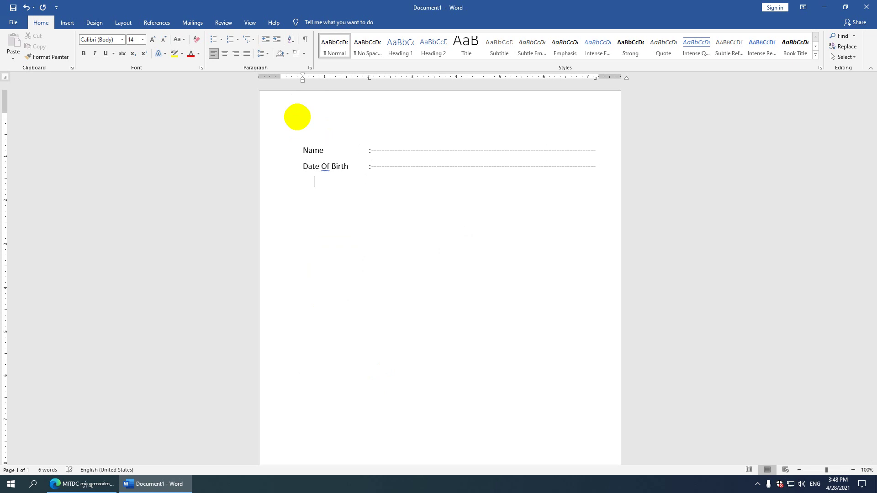
text(Sex)
text(--------------------------------------------------------------------------------------)
Step: Add the form line "Father's Name" with an aligned colon and a dashed leader
text(Father)
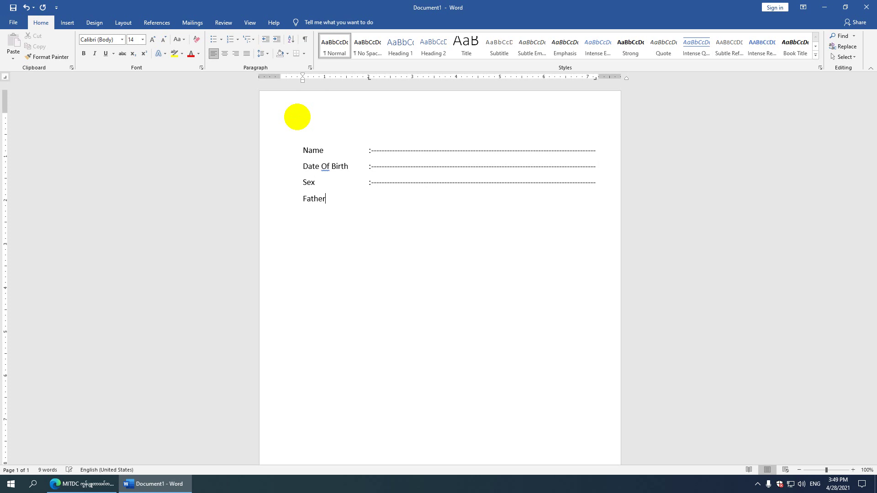
text(s)
key(BackSpace)
text('s)
text( Nam)
key(BackSpace)
key(BackSpace)
key(BackSpace)
text(Name)
text(--------------------------------------------------------------------------------------)
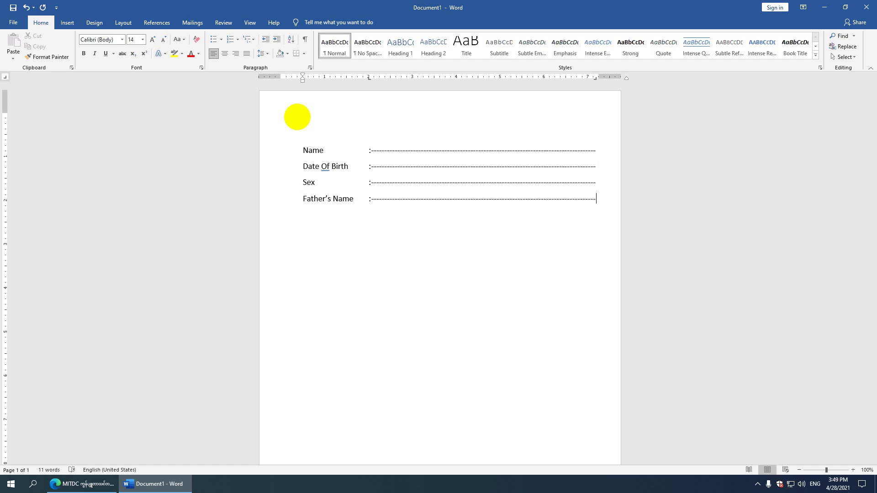
Step: Add the form lines "N.R.C No" and "Height", each with an aligned colon and a dashed leader
key(Return)
text(N.R.C No	:)
key(ctrl+v)
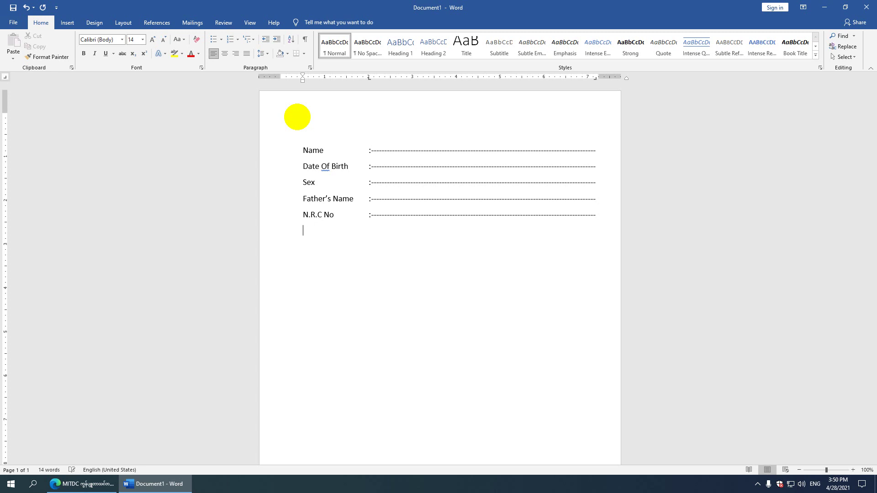
text(Height)
key(Tab)
text(:)
key(ctrl+v)
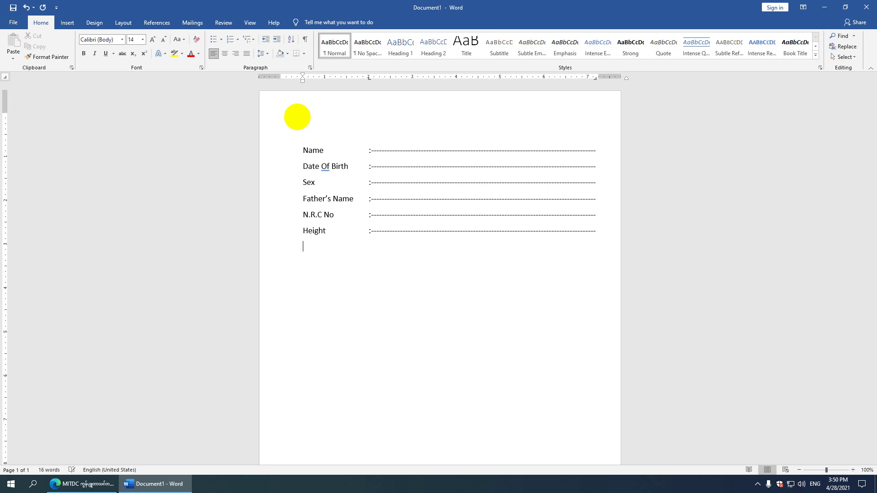
Step: Add the form lines "Marital Status" and "Nationality", each with an aligned colon and a dashed leader
text(marital Status)
key(ctrl+v)
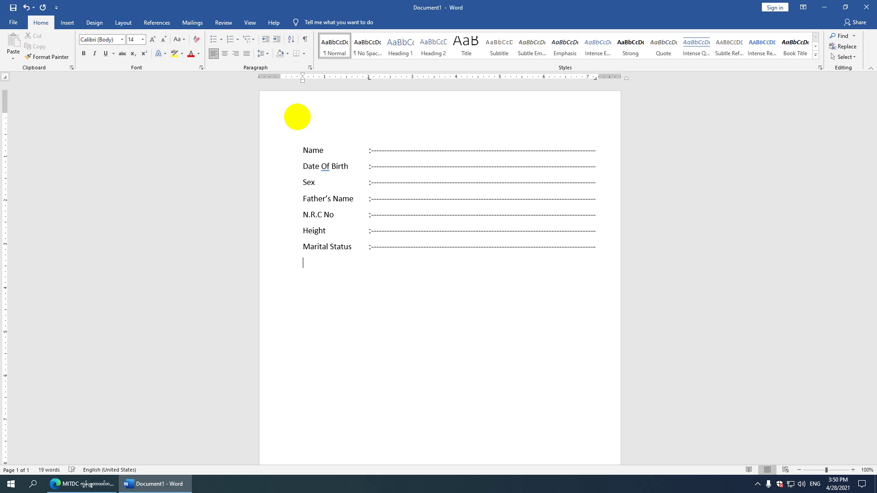
text(Nations)
key(BackSpace)
text(ality)
text(:)
key(ctrl+v)
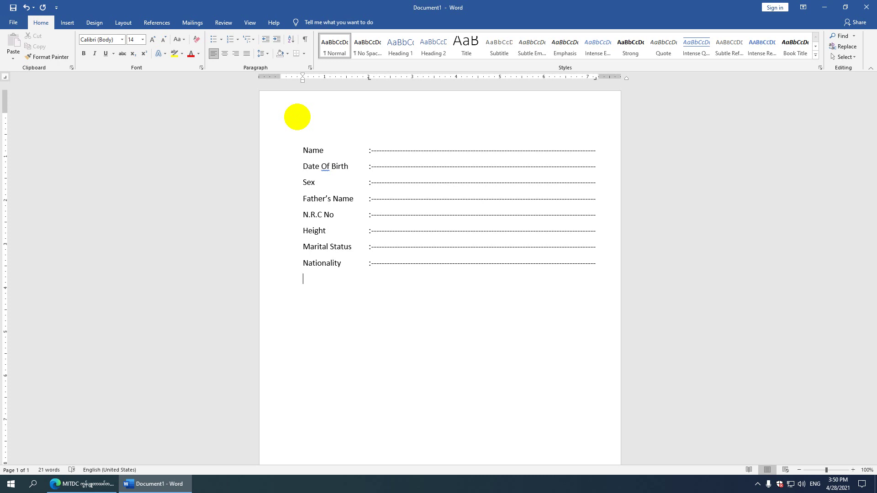
Step: Add the form line "Religion" with an aligned colon and a dashed leader
text(Religio)
key(BackSpace)
key(BackSpace)
text(ion	:)
key(Tab)
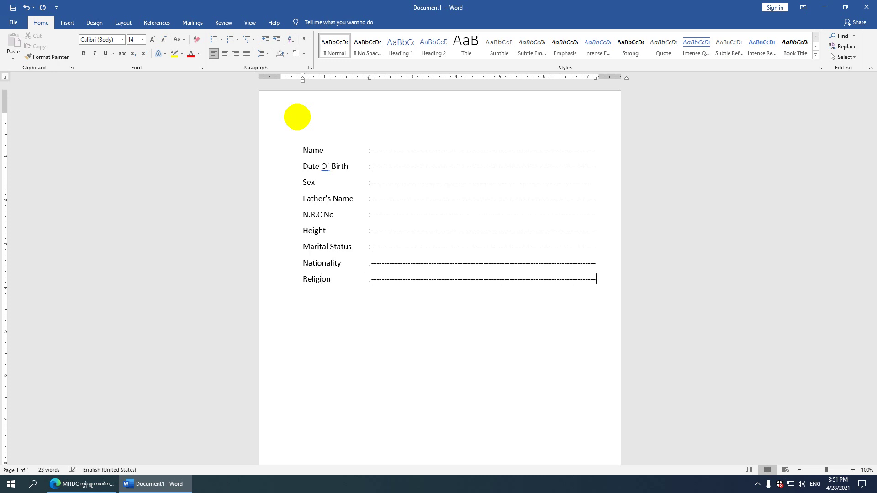
Step: Add the form line "Educational Qualification:" with a dashed leader running to the right tab stop
text(Educational Qualig)
key(BackSpace)
text(Qualification:)
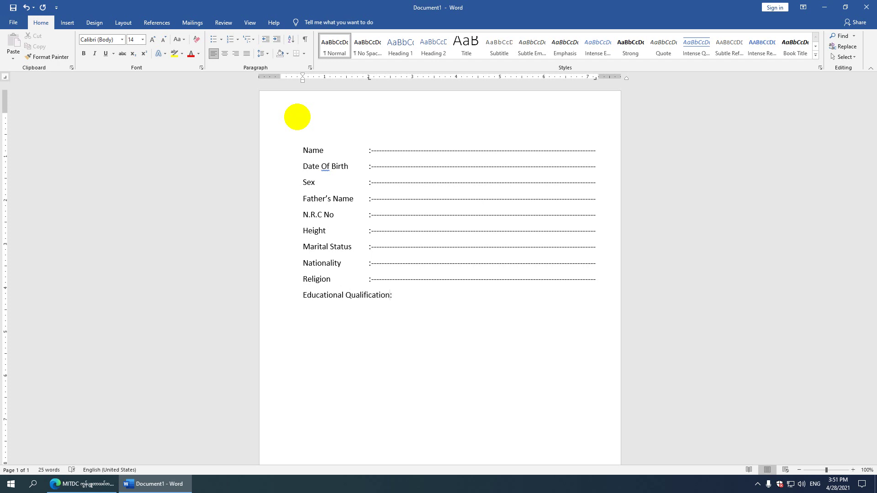
key(End)
key(Tab)
Step: Add the form line "Other Qualifications:" with a dashed leader
text(Other Qualification)
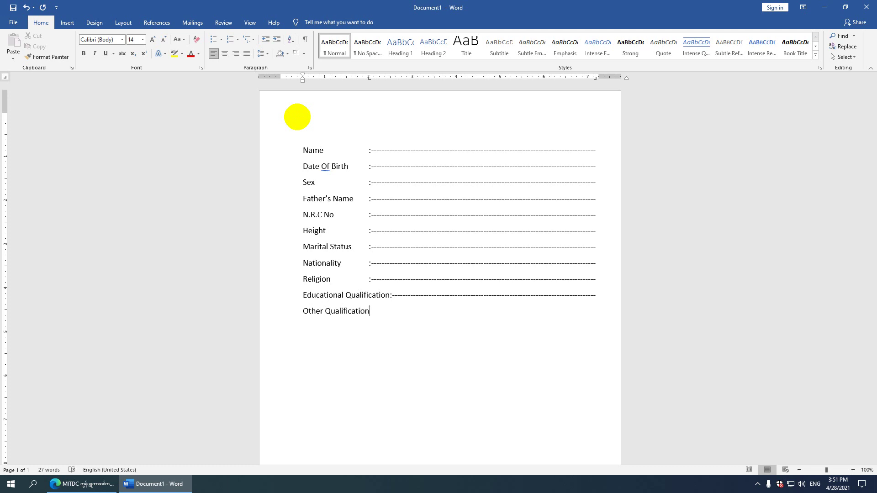
text(s)
key(Tab)
key(BackSpace)
text(:)
key(Tab)
Step: Add an unlabelled continuation line with an aligned colon and dashed leader below "Other Qualifications"
scroll(433, 284, down, 3)
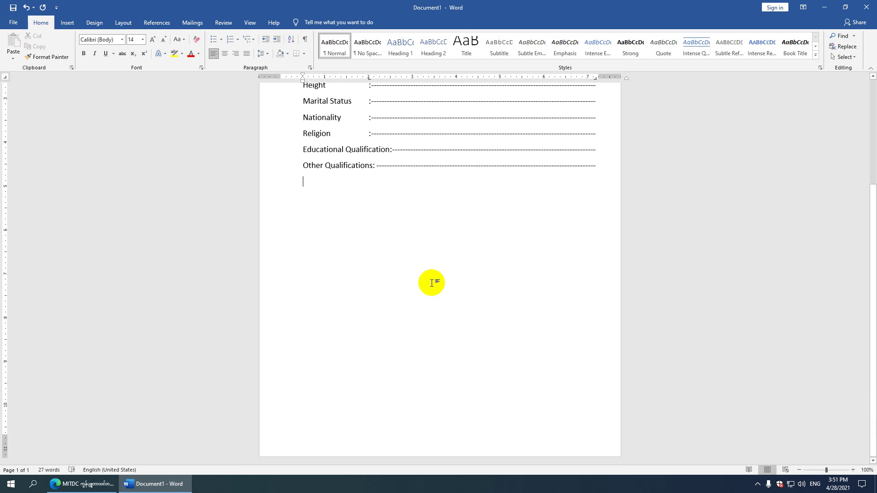
key(Return)
key(Tab)
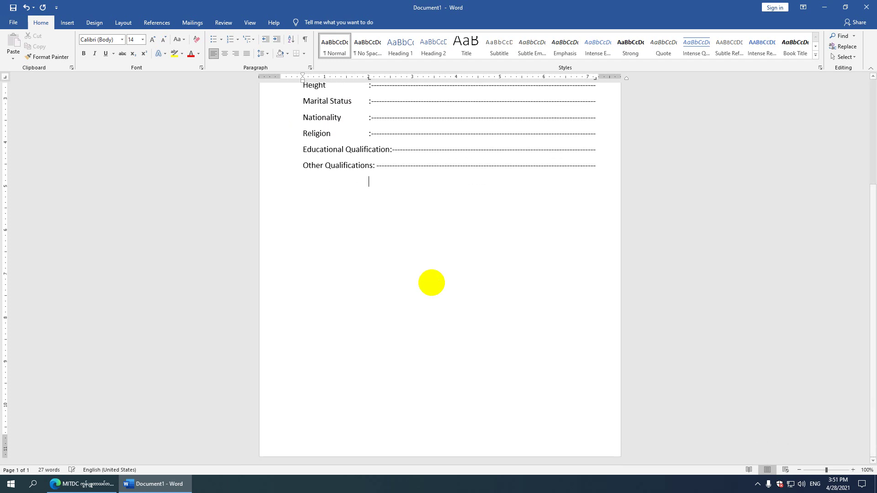
text(--------------------------------------------------------------------------------------)
key(ctrl+z)
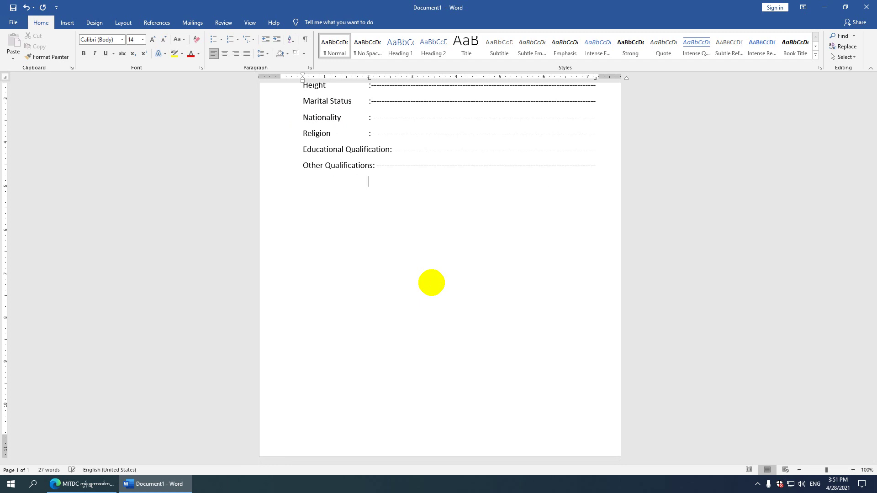
text(:)
key(ctrl+v)
key(Return)
Step: Add two more unlabelled lines with aligned colons and dashed leaders to the "Other Qualifications" section
key(Tab)
text(:)
key(BackSpace)
text(---------------------------------------------------------------------------------------)
key(ctrl+z)
key(BackSpace)
key(BackSpace)
key(ctrl+v)
key(Return)
key(Tab)
key(BackSpace)
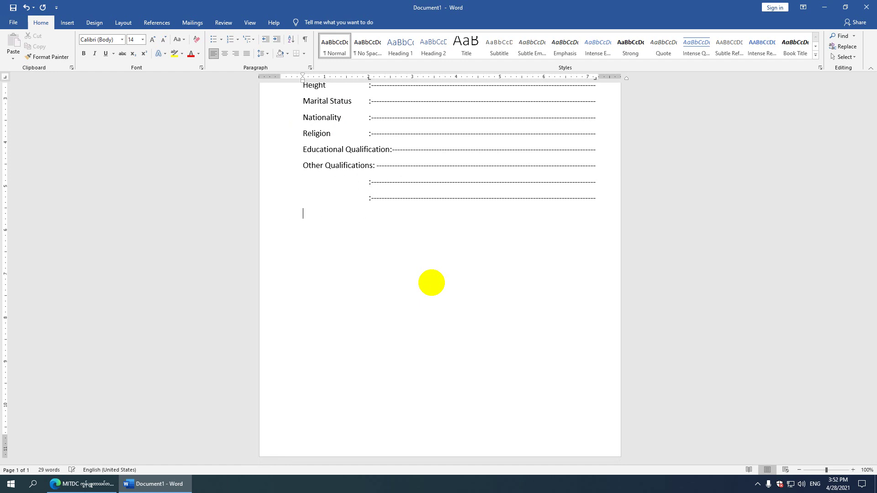
key(ctrl+v)
key(Return)
Step: Add the form line "Working Experience:" with a dashed leader
text(Working)
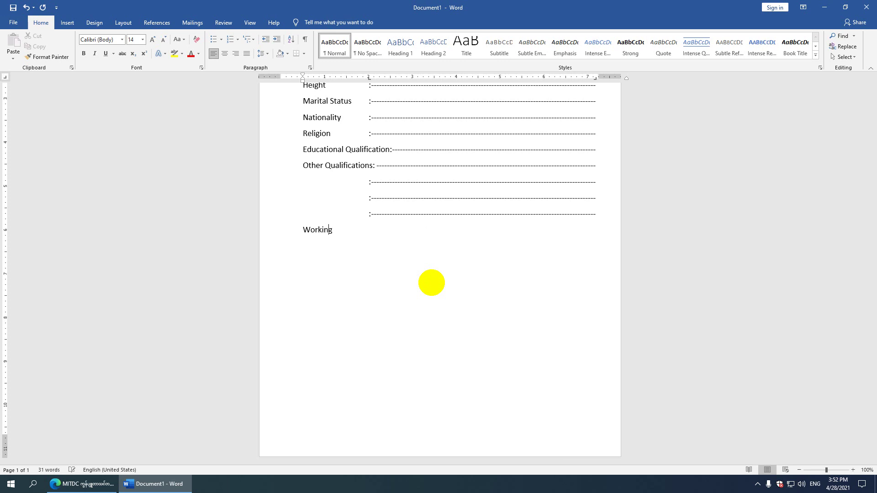
text( Experience:)
key(ctrl+v)
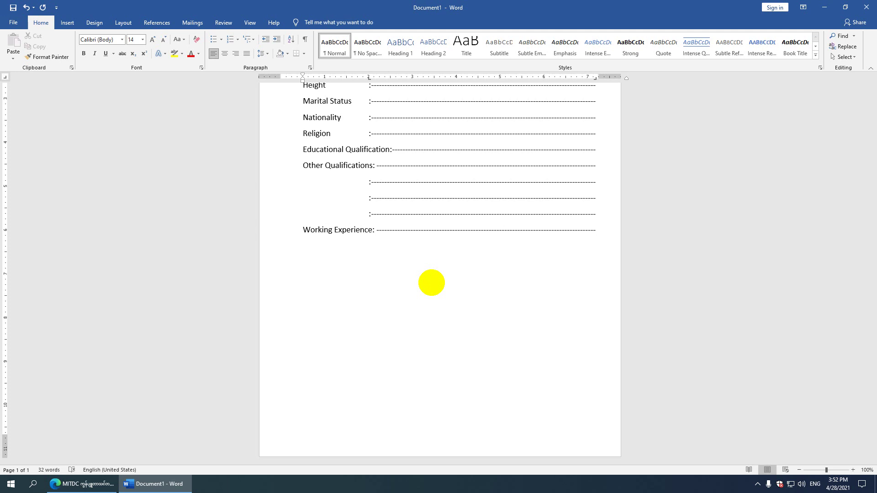
Step: Add three unlabelled continuation lines with aligned colons and dashed leaders below "Working Experience"
key(Return)
key(Tab)
text(:)
key(ctrl+v)
text(:)
key(ctrl+v)
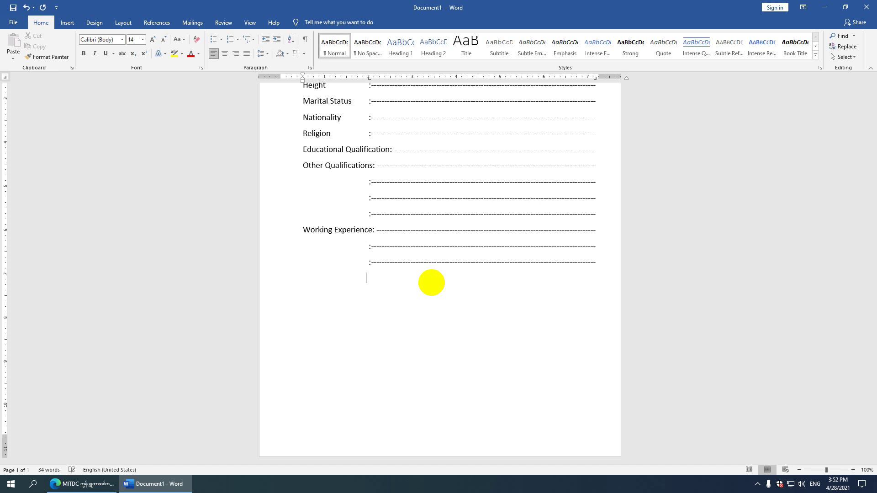
text(:)
key(ctrl+v)
Step: Add the form line "Contact Phone No." with an aligned colon and a dashed leader
text(Contac)
text(t)
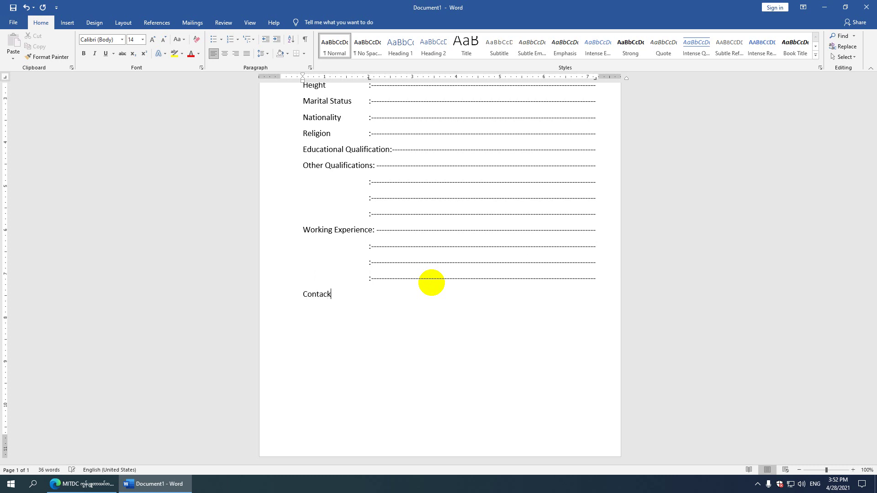
text( Phone No. :)
key(ctrl+v)
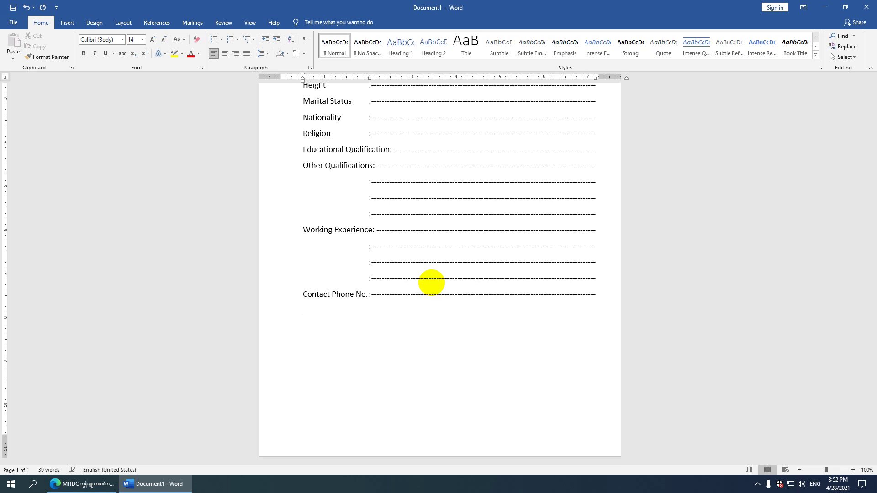
Step: Zoom out to 60% and review the whole form page from "Name" down to "Contact Phone No."
scroll(452, 263, up, 5)
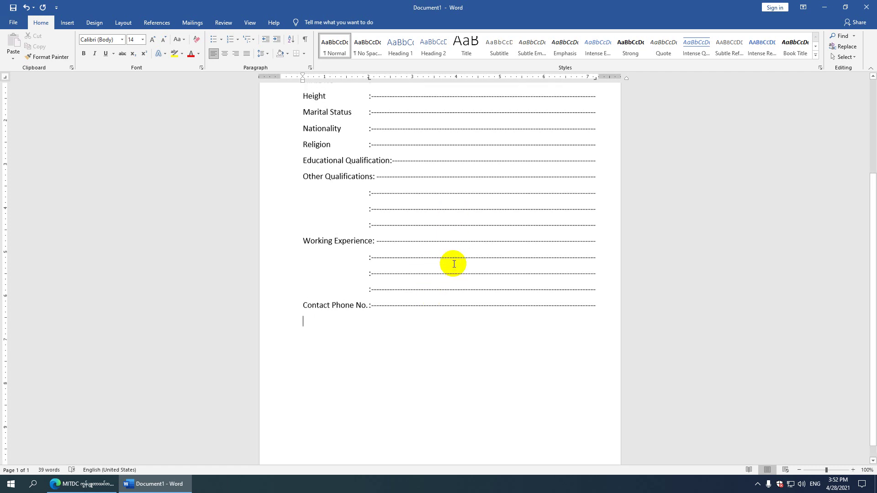
click(798, 469)
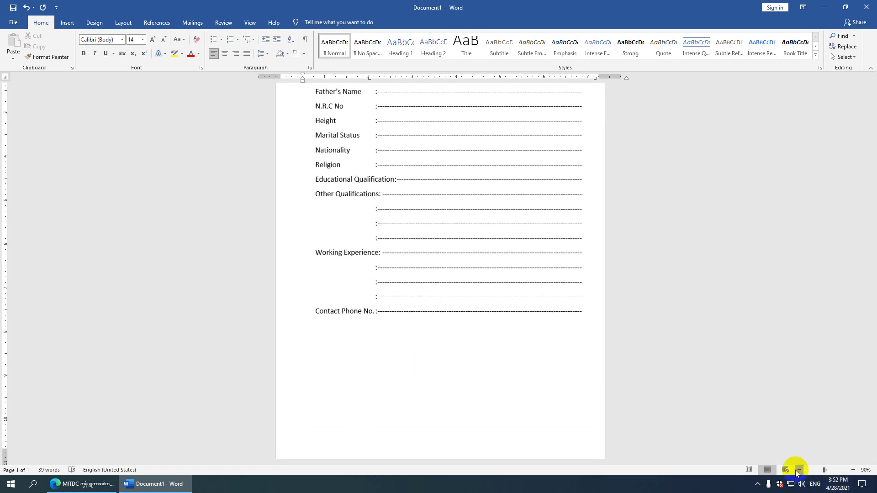
click(799, 470)
click(799, 470)
click(799, 470)
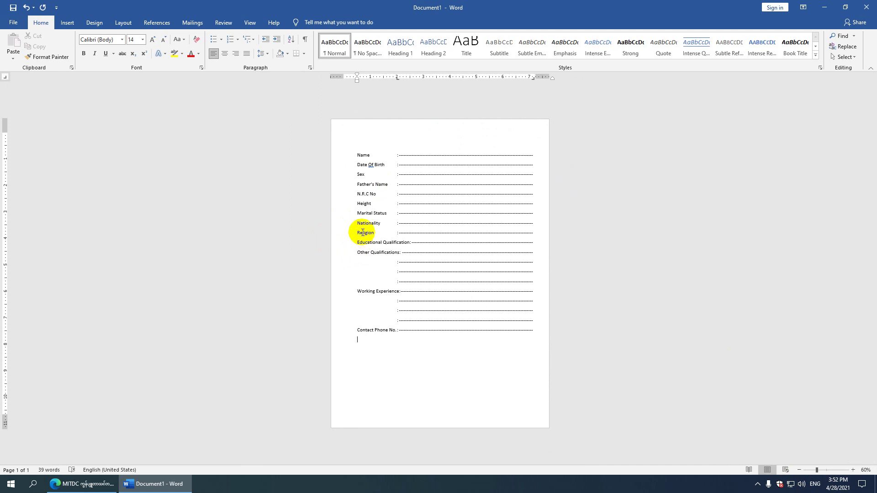
key(ctrl+a)
click(414, 185)
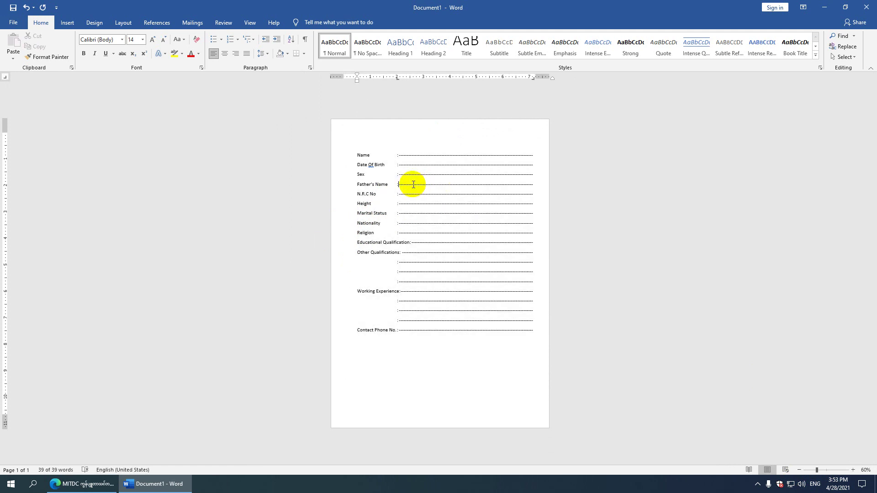
click(357, 156)
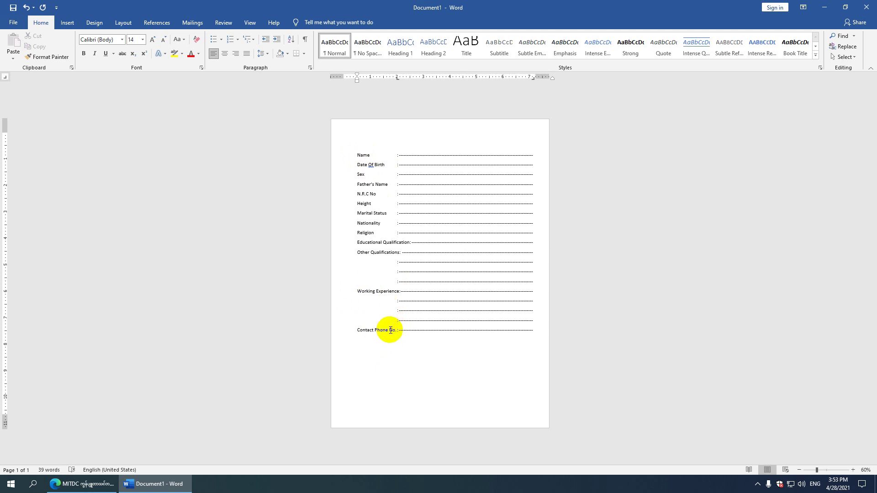
drag(374, 330, 383, 329)
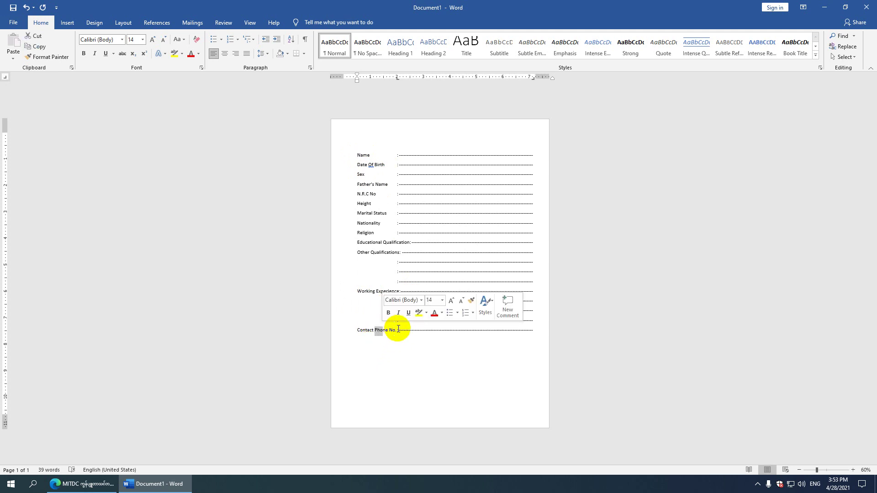
Step: Insert the form line "Contact Address" above "Contact Phone No.", with an aligned colon and a dashed leader
click(535, 323)
key(Return)
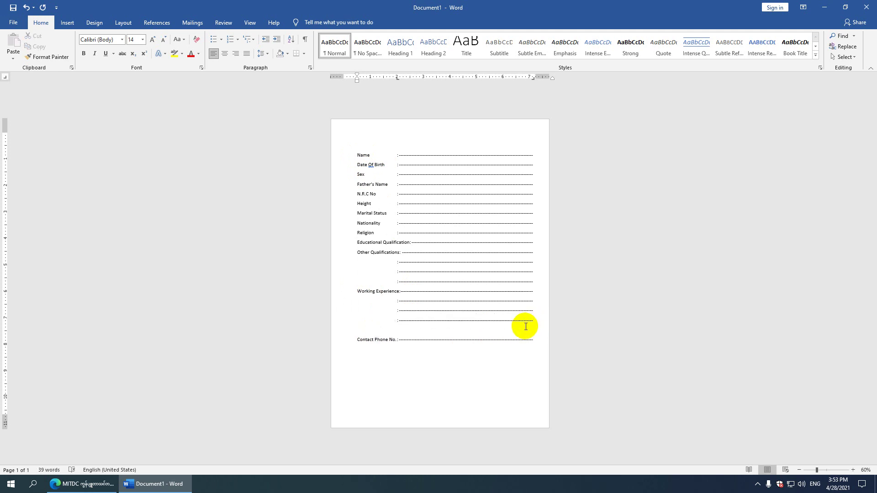
text(Contack)
click(852, 470)
key(BackSpace)
key(Return)
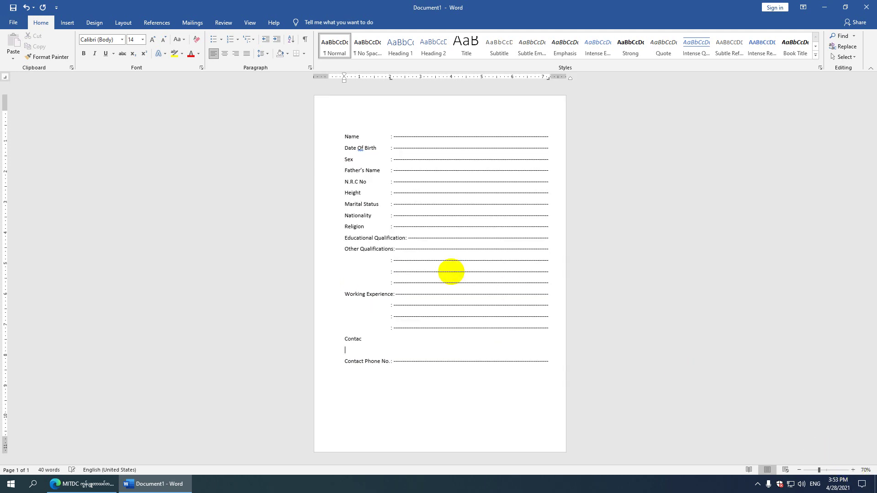
key(BackSpace)
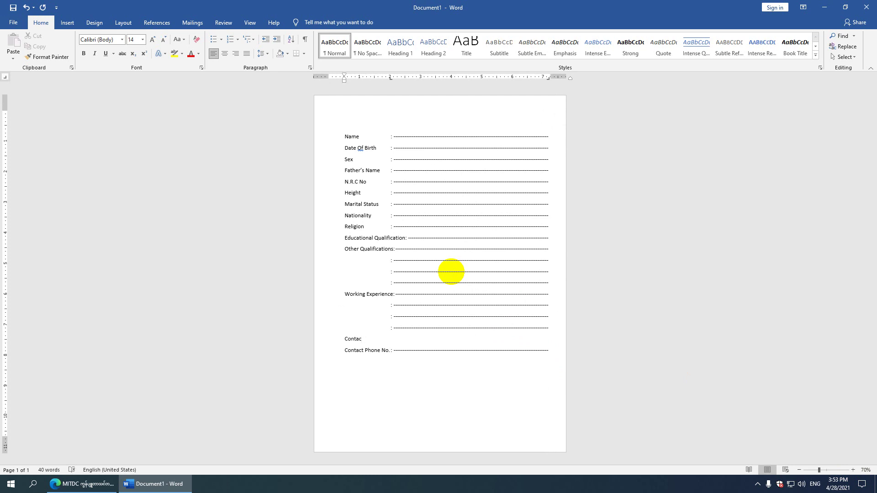
text(t Address :)
key(ctrl+v)
Step: Add three unlabelled continuation lines with aligned colons and dashed leaders below "Contact Address"
key(Return)
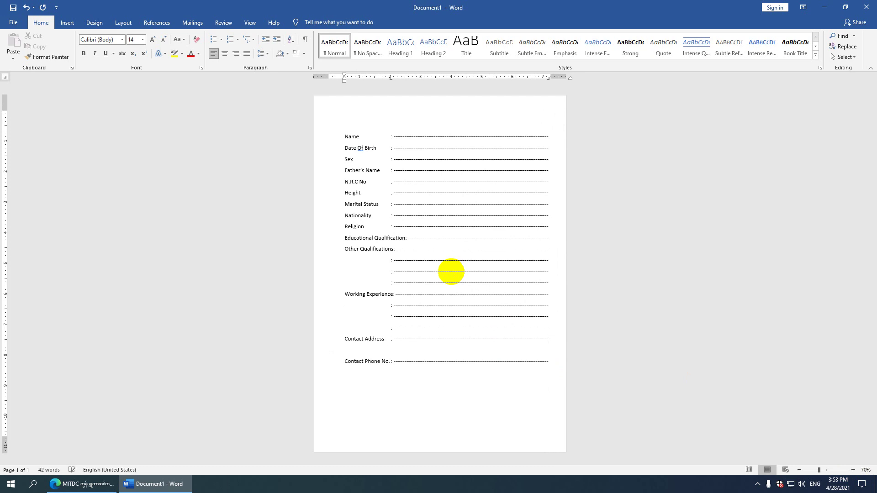
key(ctrl+v)
key(Return)
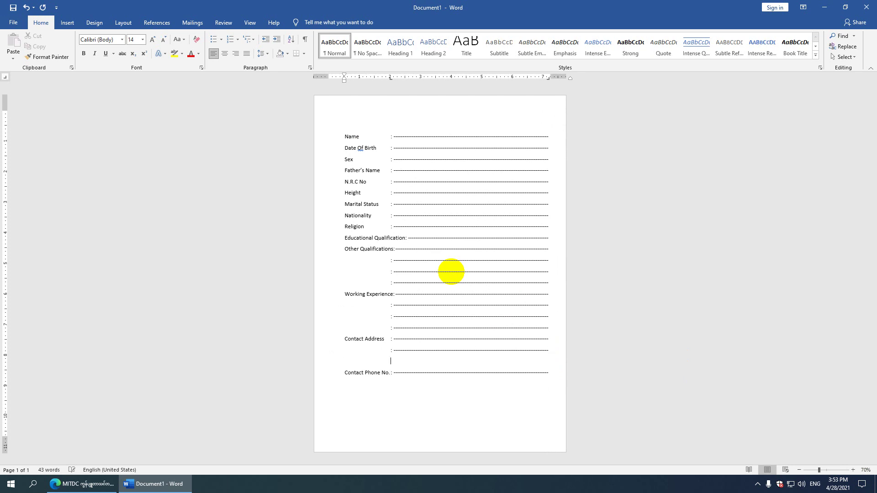
key(ctrl+v)
key(Return)
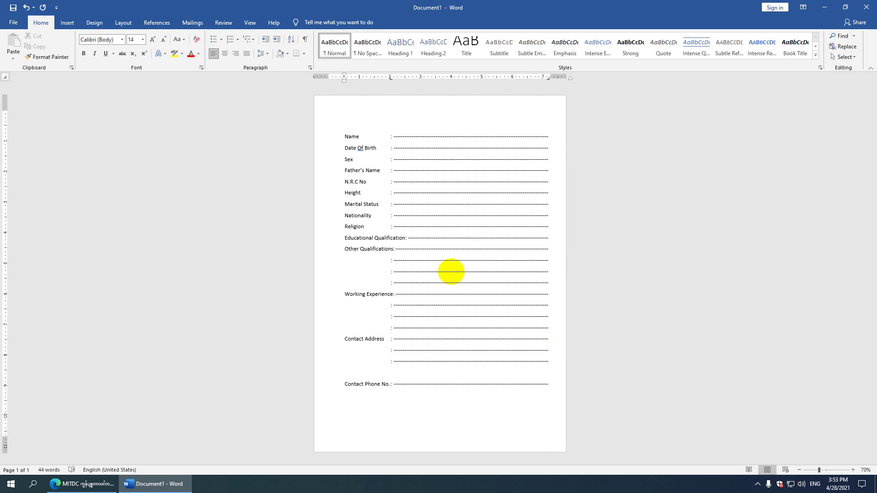
key(ctrl+v)
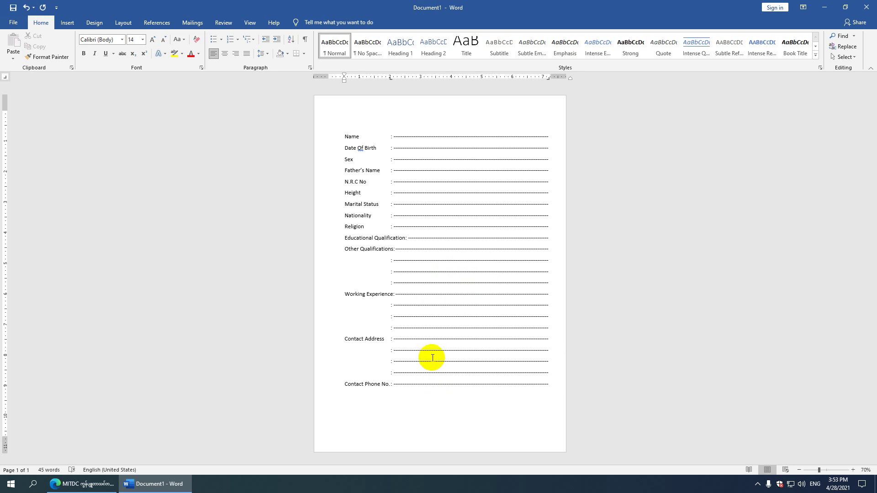
key(ctrl+s)
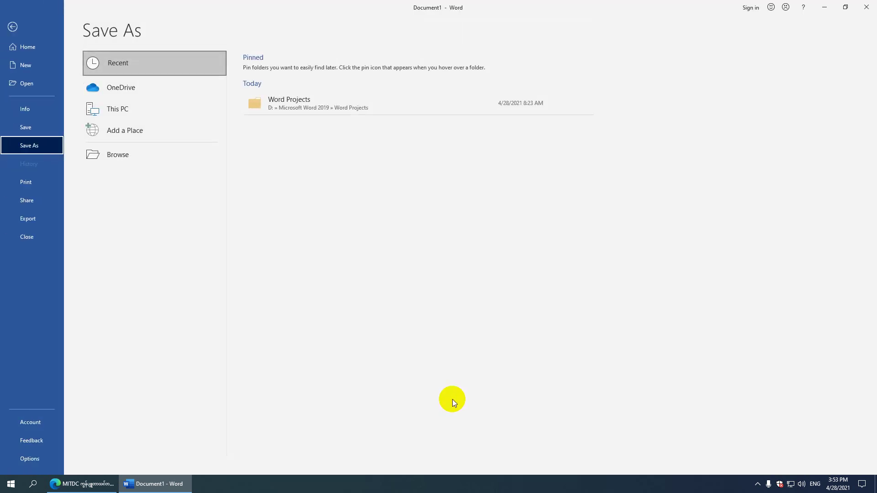
click(13, 28)
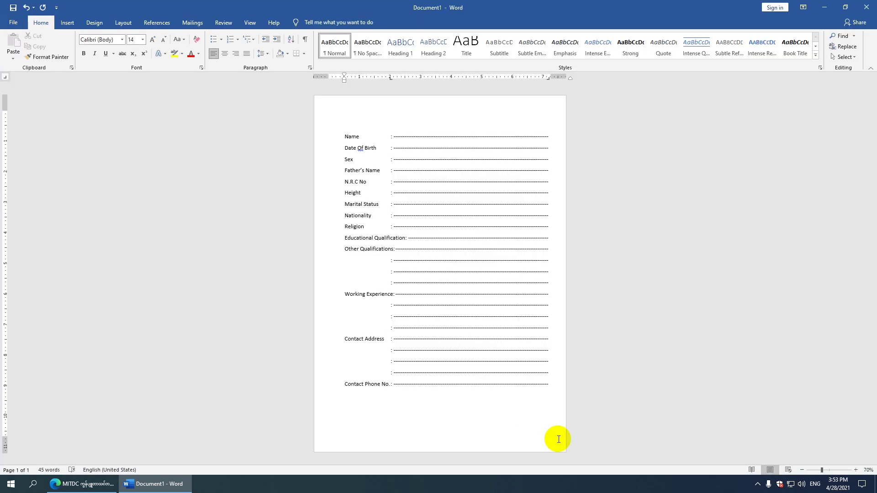
Step: Insert three empty lines above the "Name" line to make room for a title
click(344, 136)
key(Return)
key(Return)
key(Return)
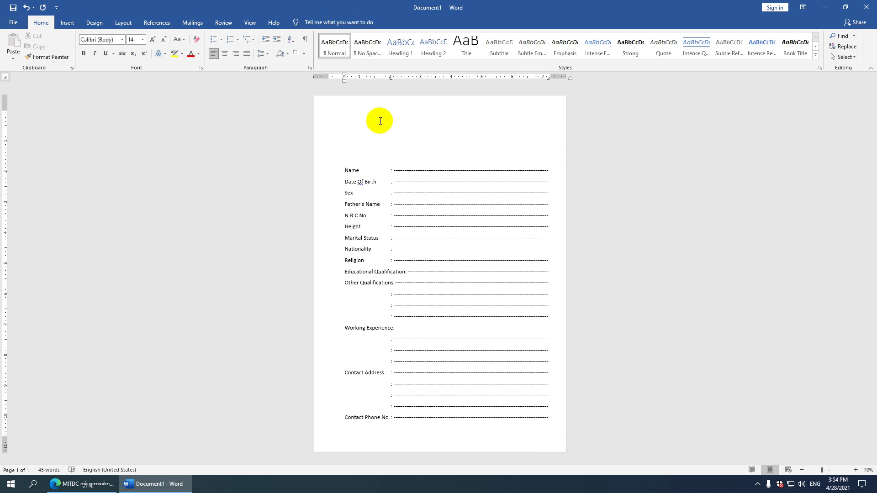
Step: Draw a wide, shallow text box in the empty space above the "Name" line
click(68, 23)
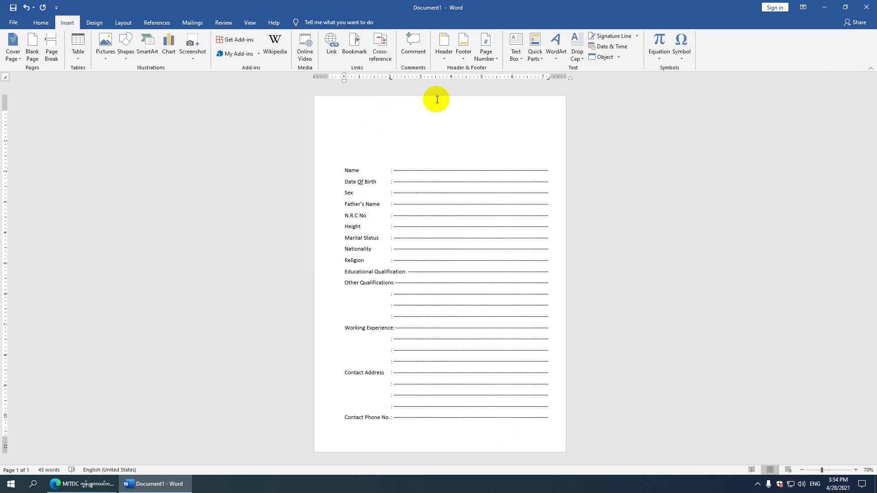
click(518, 56)
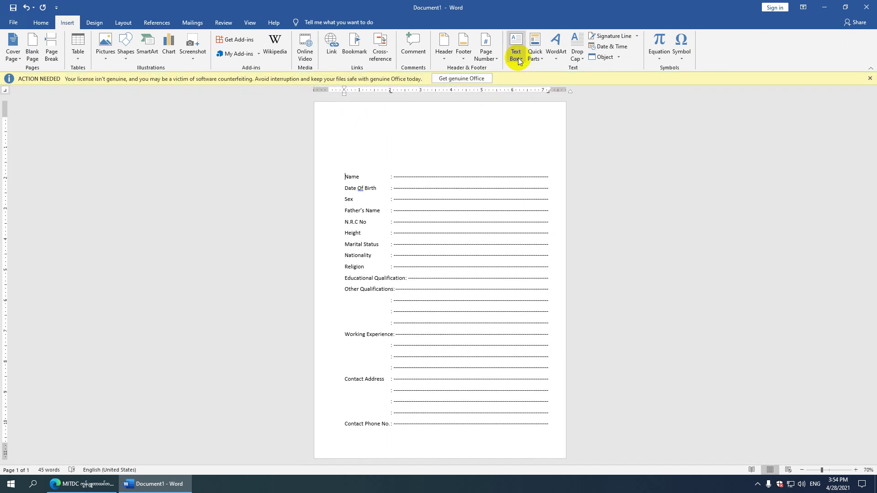
click(869, 79)
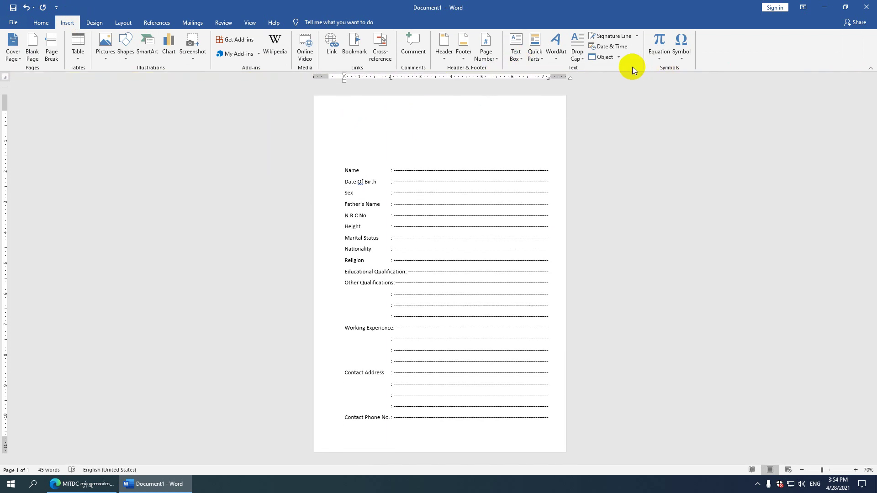
click(522, 58)
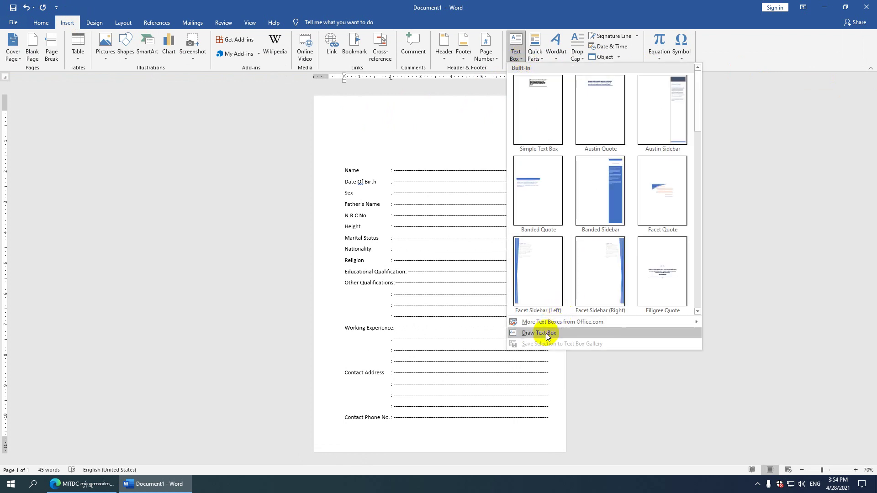
click(546, 333)
drag(359, 104, 500, 126)
Step: Set the text box's font size to 22 and enter the title "Curriculum vitae"
click(41, 22)
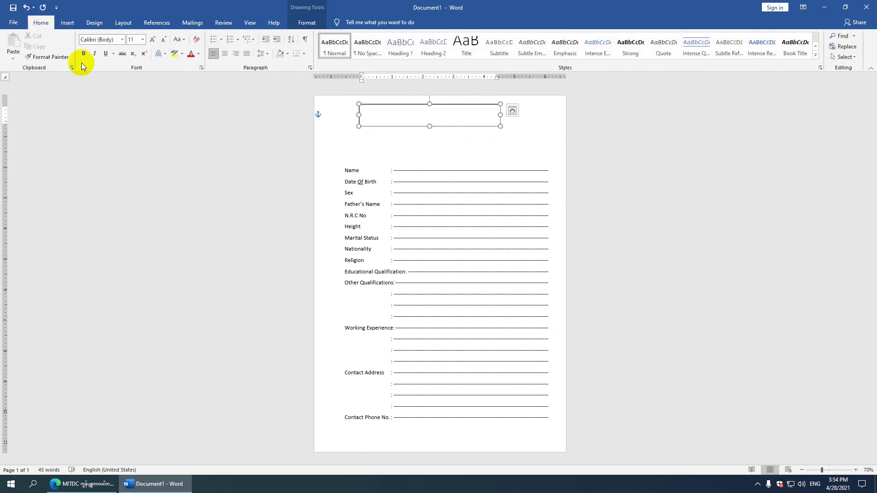
click(138, 40)
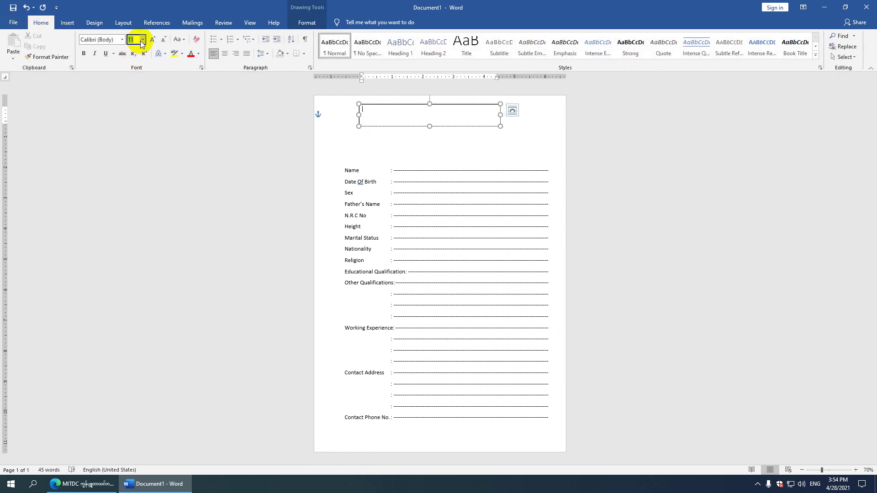
text(22)
text(vitae)
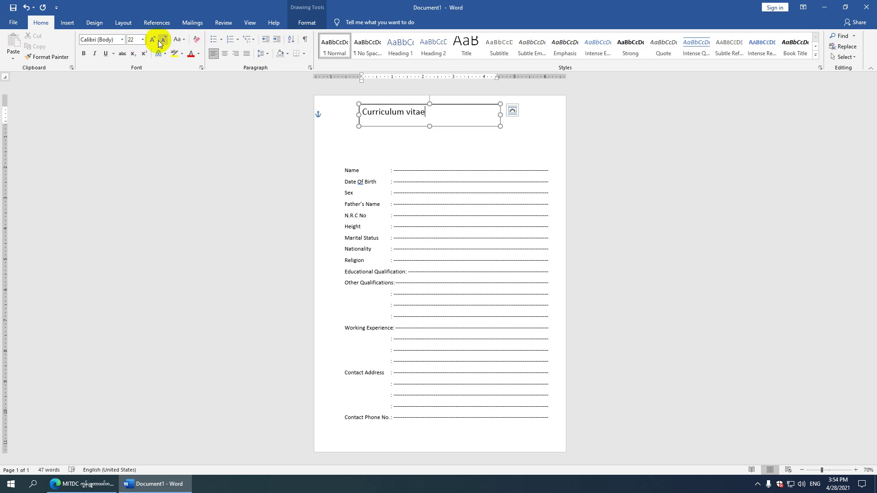
Step: Set the font size of the "Curriculum vitae" title text to 30
key(ctrl+a)
click(137, 40)
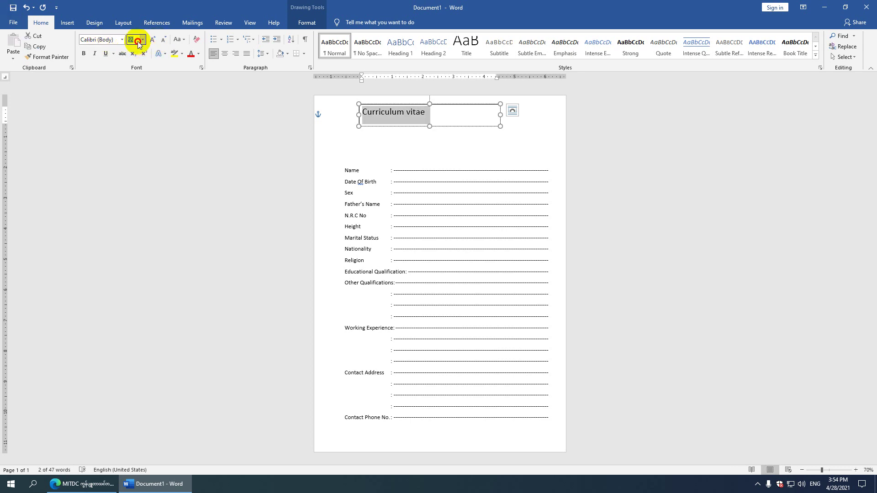
text(30)
key(Return)
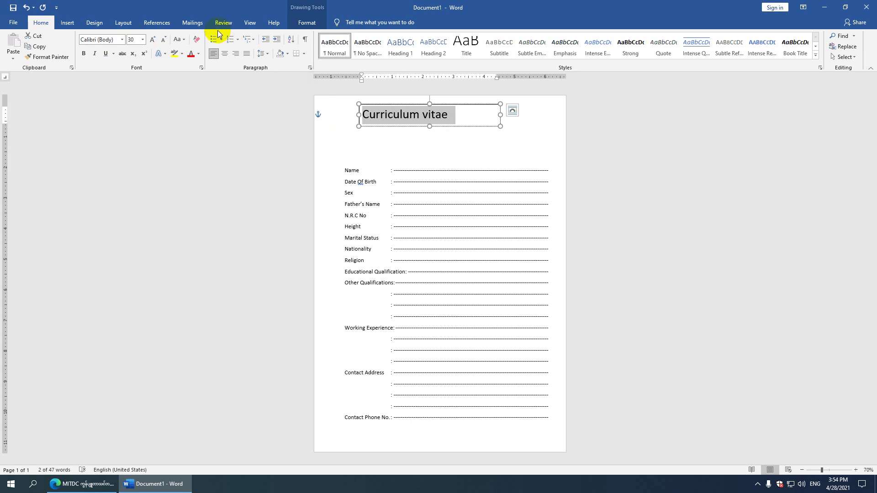
Step: Remove the fill and the outline from the title text box
click(305, 25)
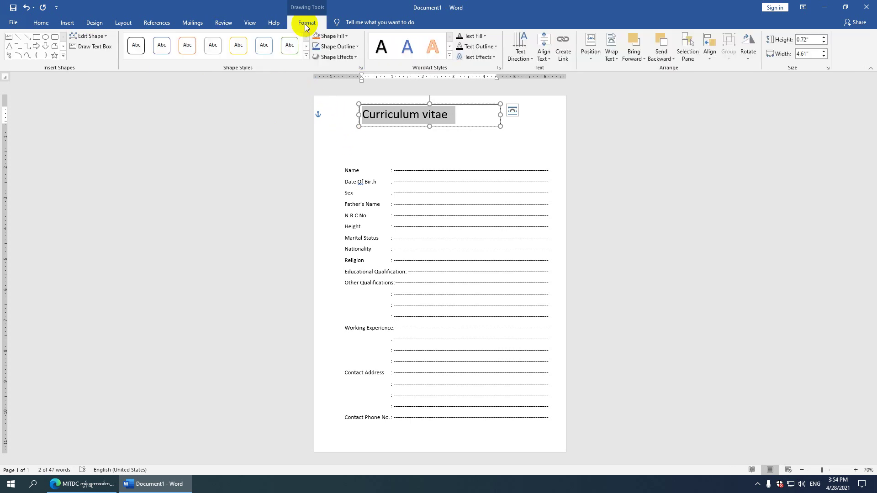
click(346, 36)
click(335, 116)
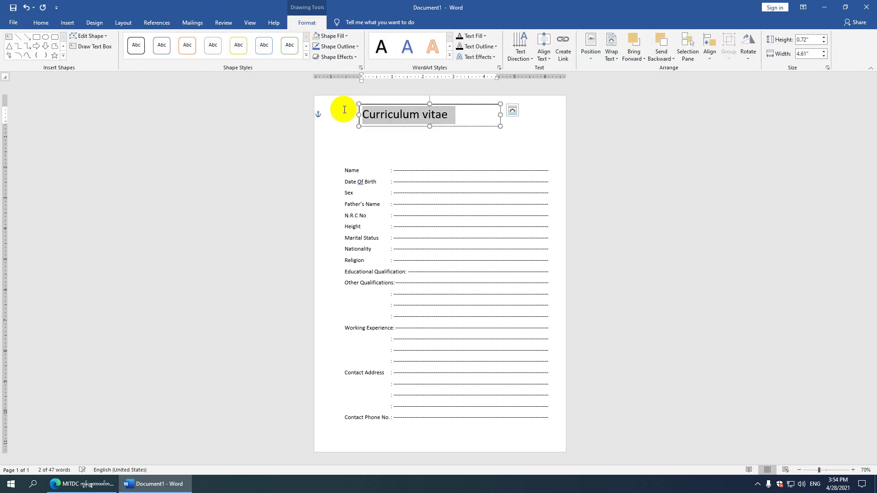
click(358, 47)
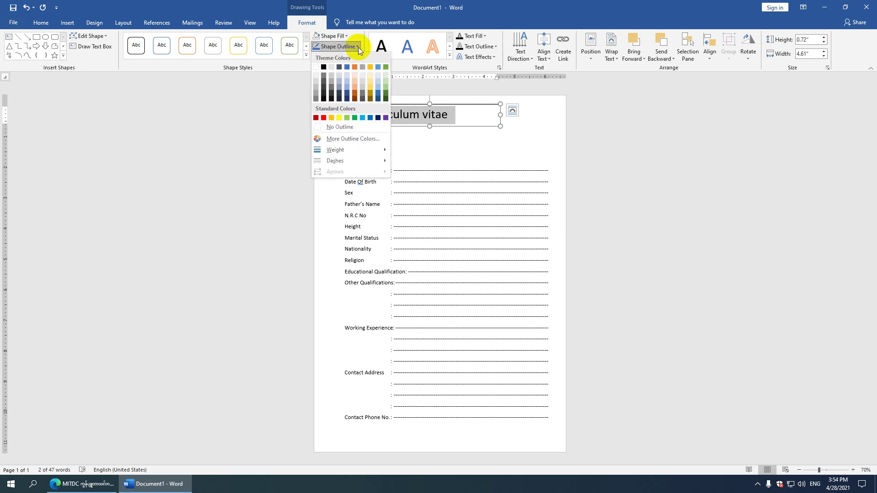
click(340, 127)
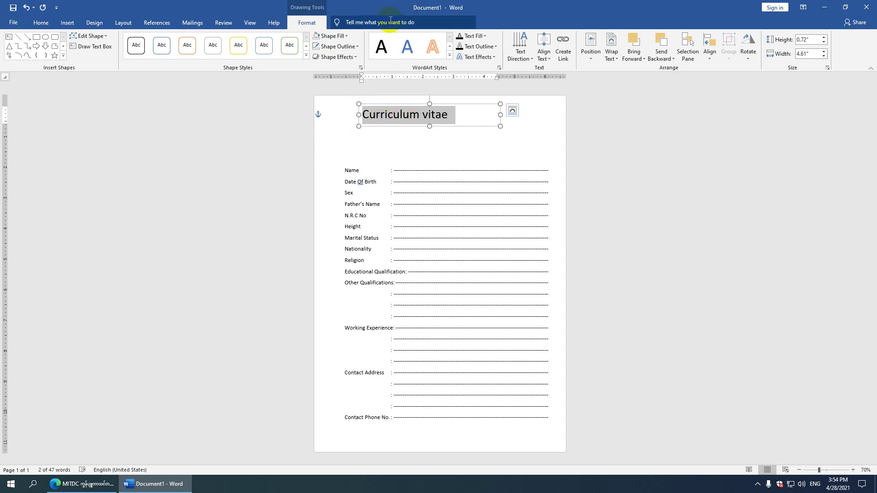
Step: Align the title text box to the top and centre of the margins, and narrow it to about 3.16" wide
click(710, 57)
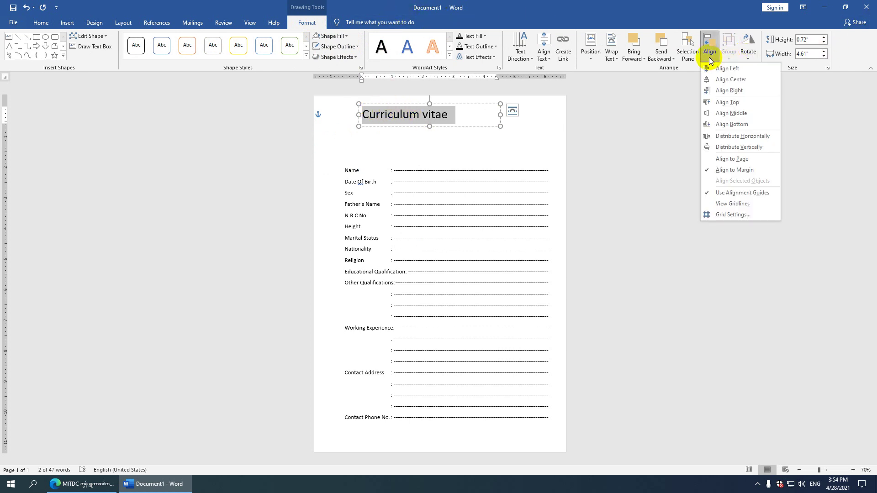
click(727, 101)
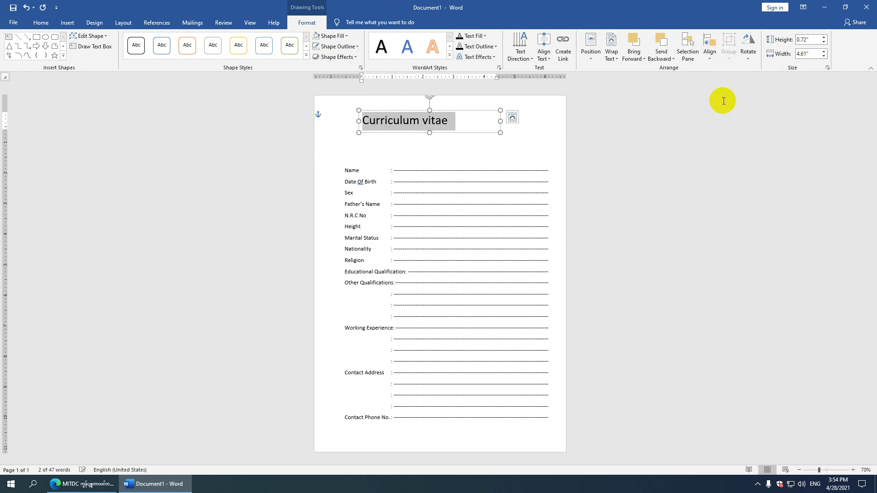
click(706, 55)
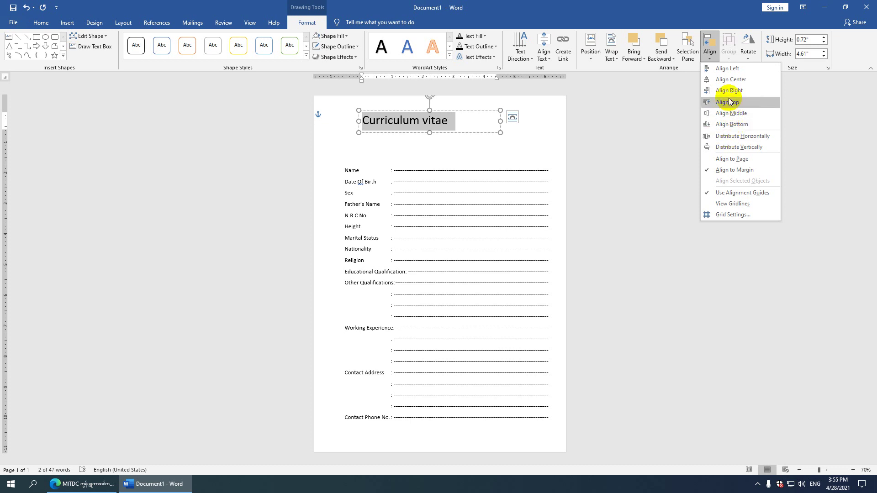
click(730, 79)
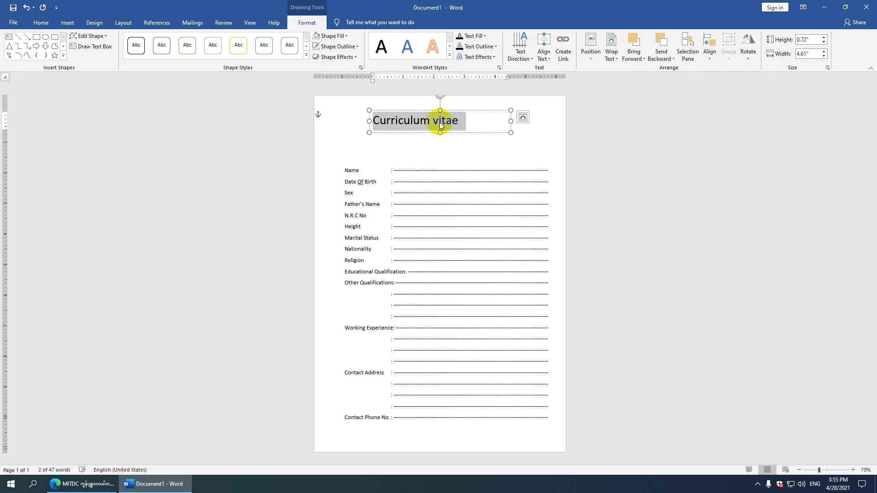
drag(512, 122, 466, 119)
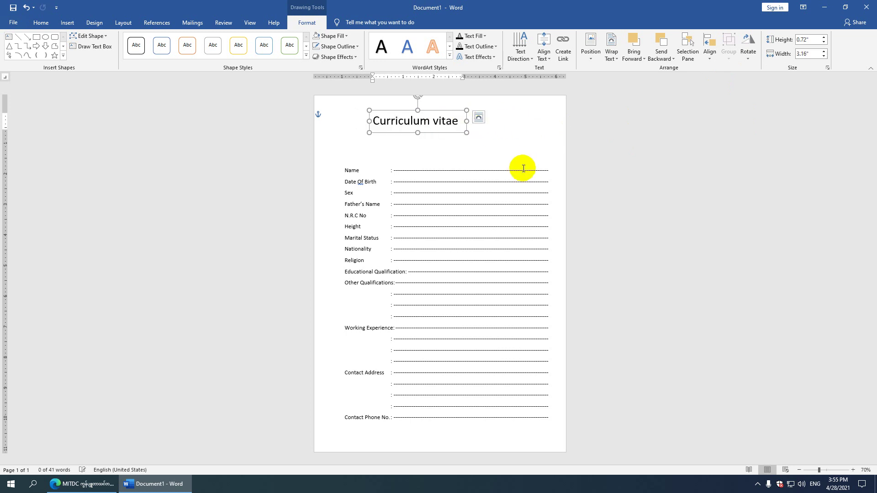
Step: Switch the title text box's alignment reference to the page and back to the margin
click(709, 49)
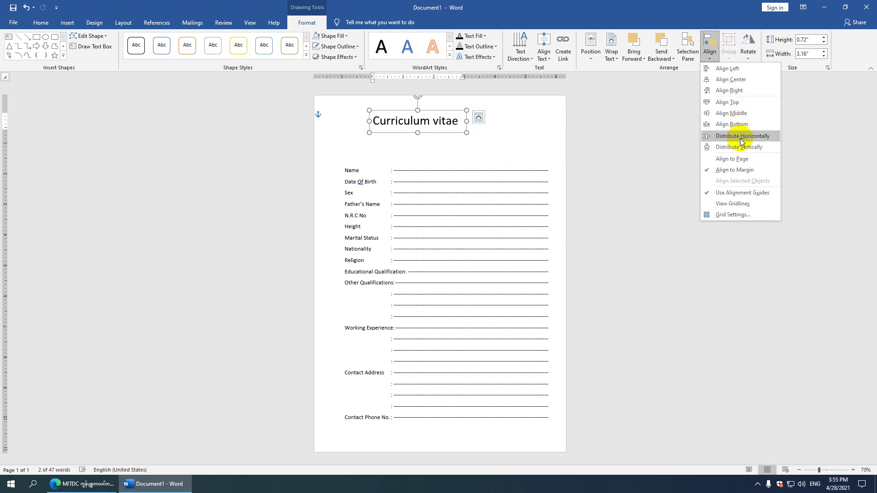
click(738, 159)
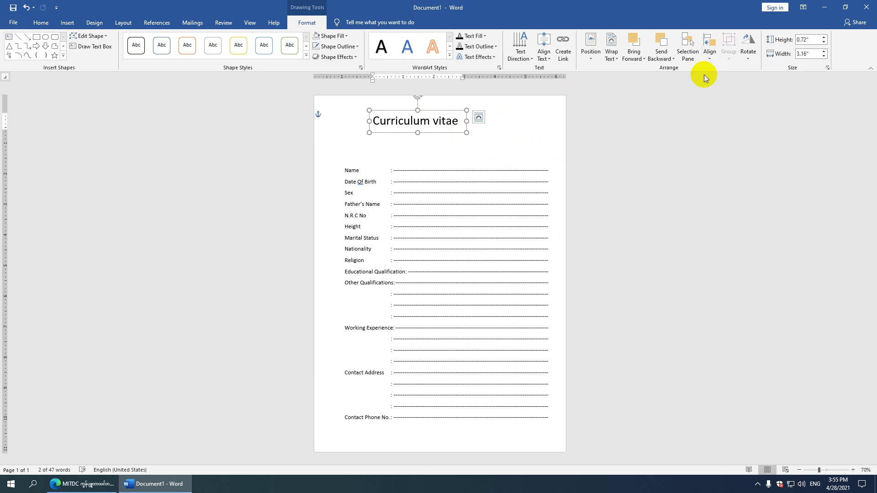
click(709, 51)
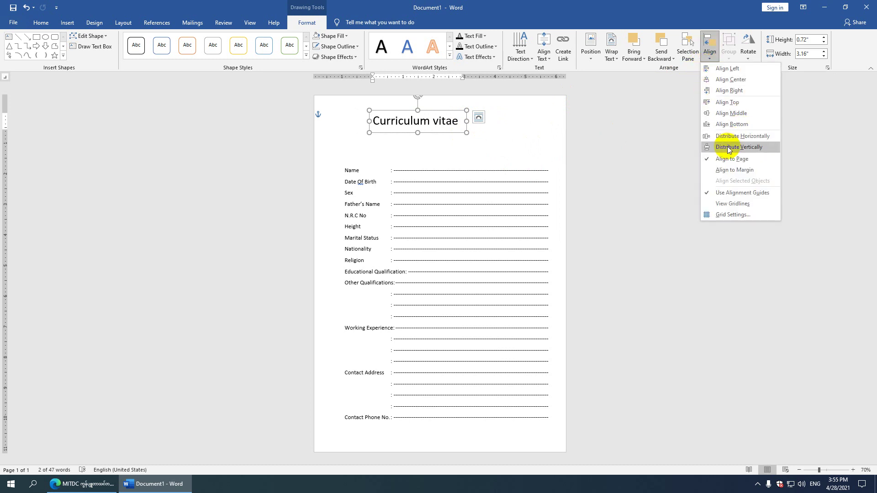
click(730, 170)
Step: Realign the narrowed title text box to the top margin and centre it horizontally between the margins
click(710, 52)
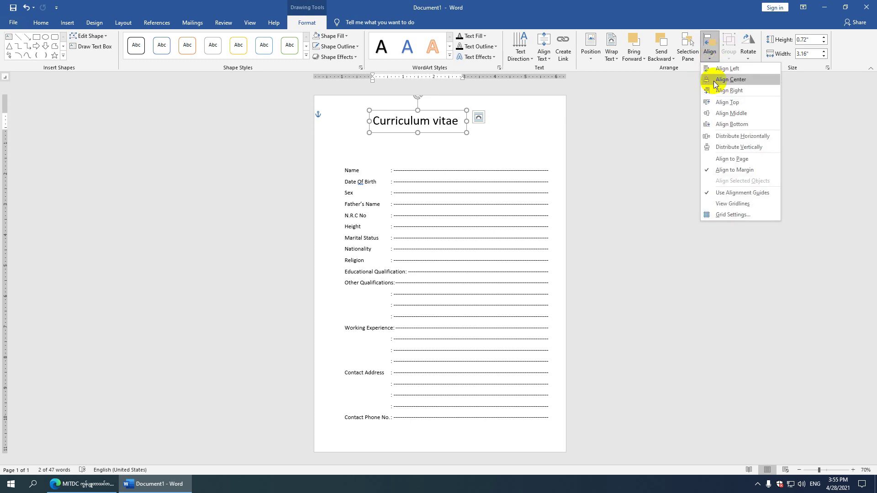
click(723, 99)
click(710, 51)
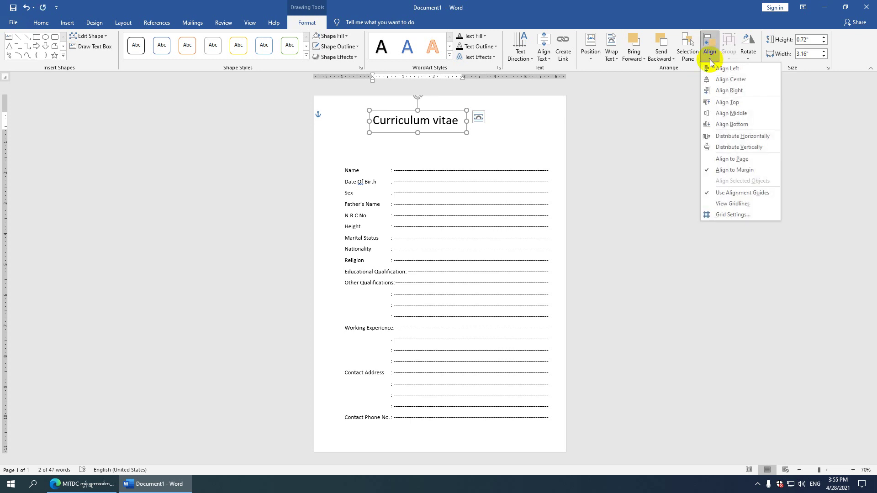
click(726, 80)
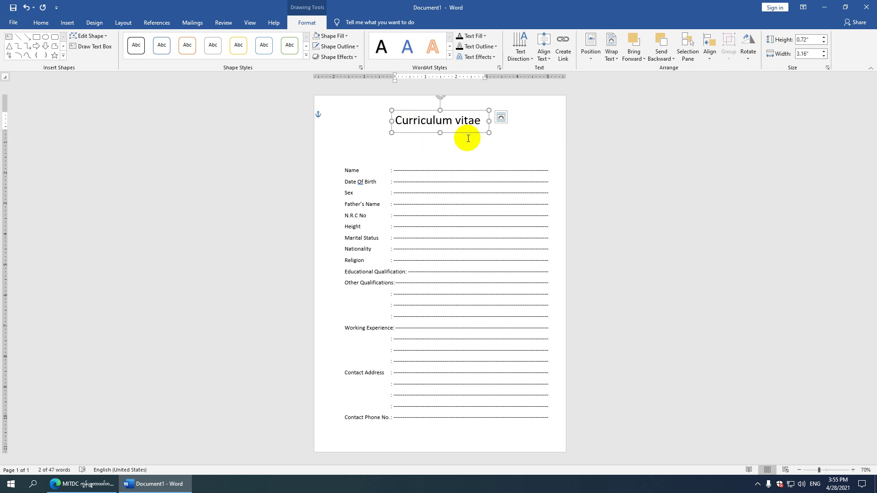
Step: Apply the All caps font effect to the whole "Curriculum vitae" title
triple_click(402, 121)
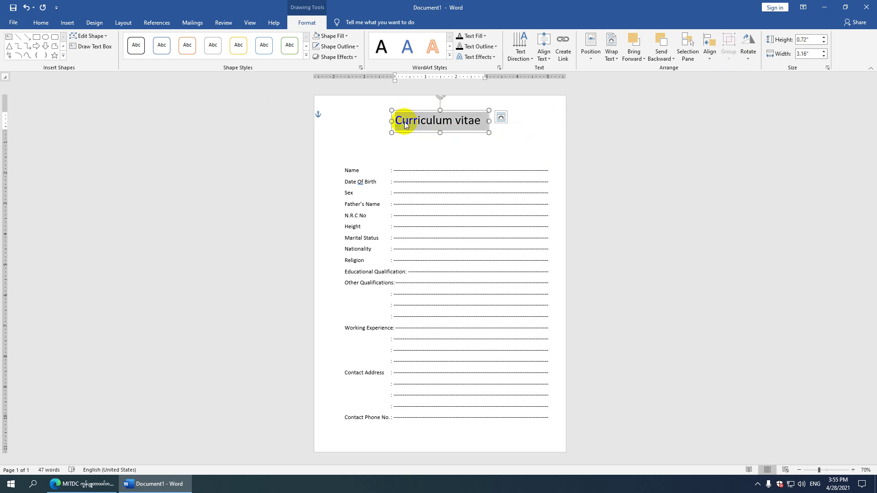
click(42, 26)
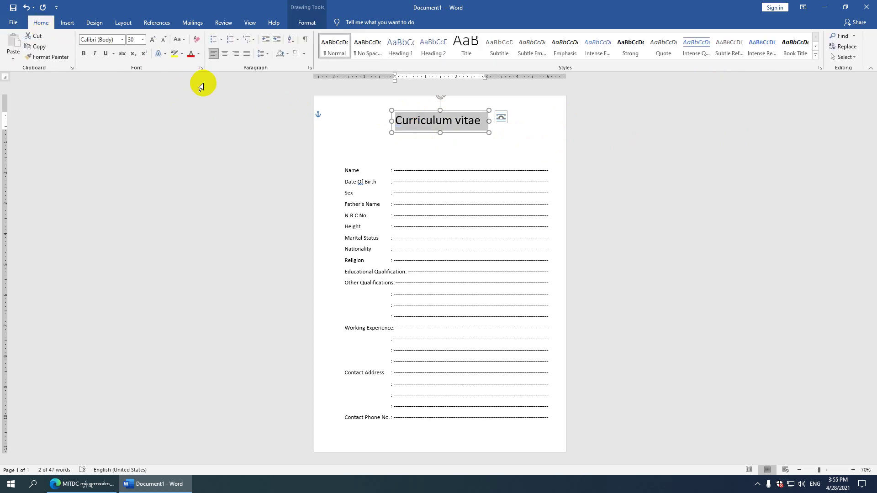
click(200, 67)
drag(438, 112, 168, 94)
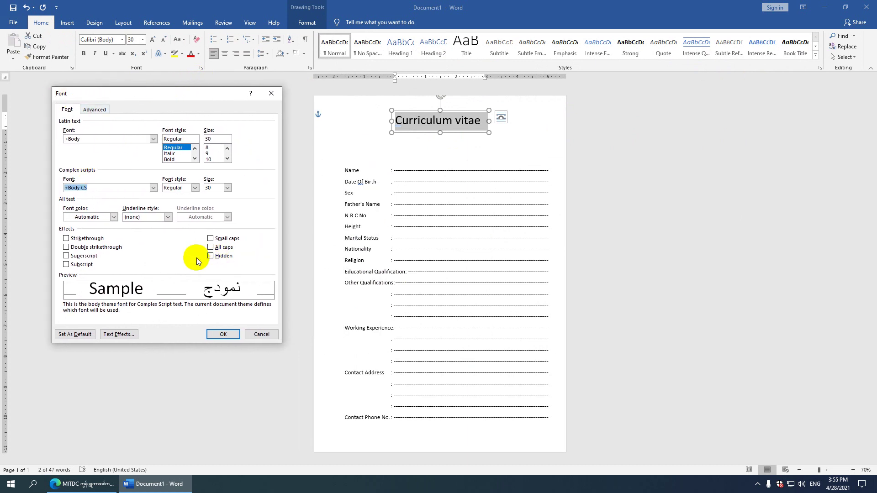
click(211, 247)
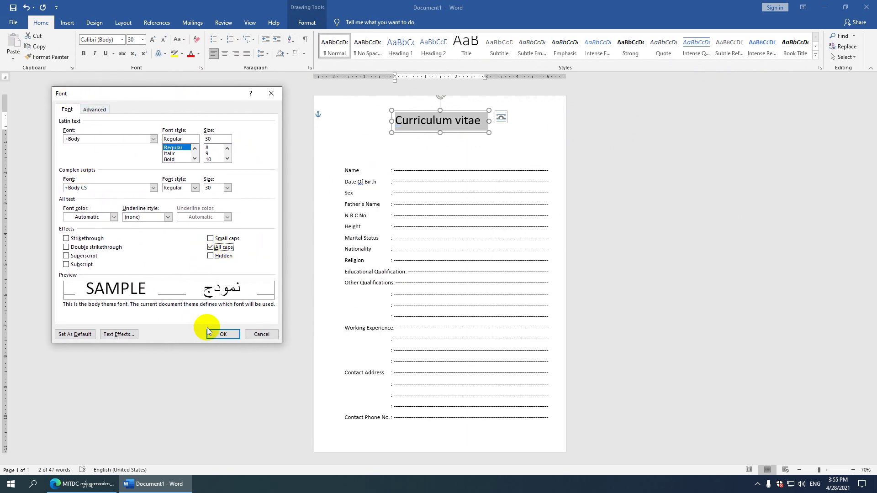
click(221, 334)
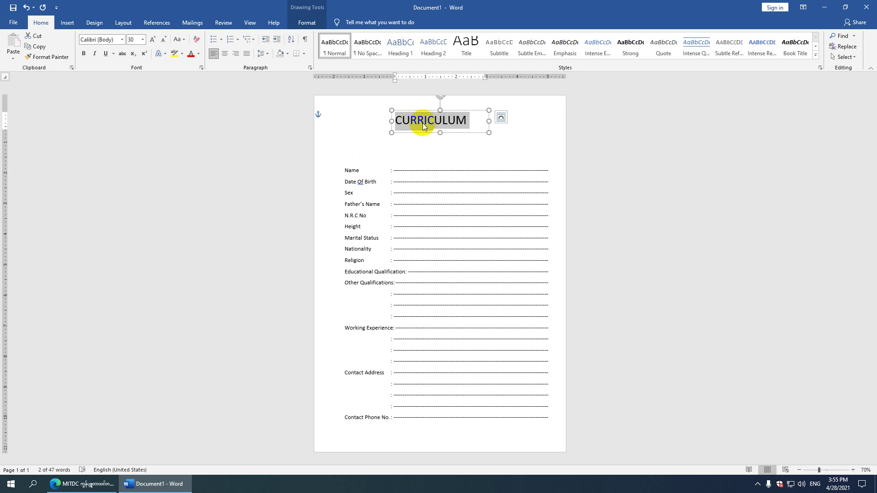
Step: Widen the title text box to about 3.7" so both words fit on one line, and centre it between the margins
drag(392, 121, 373, 121)
click(489, 125)
click(386, 121)
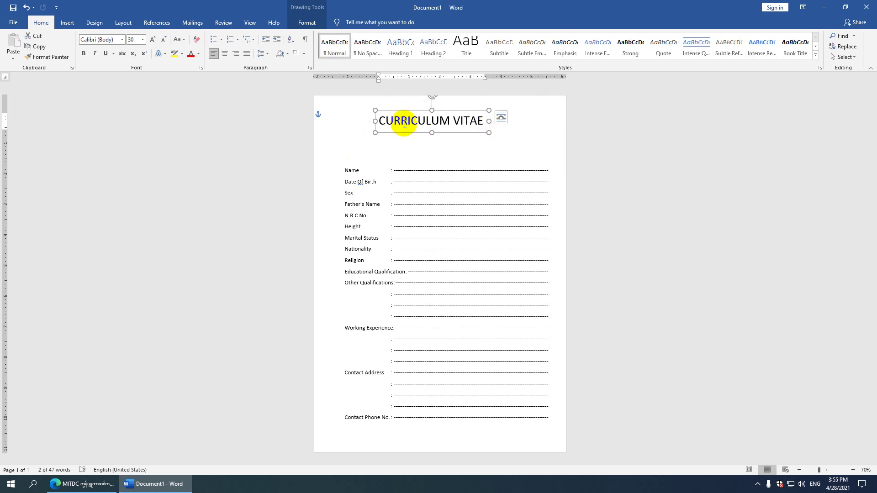
click(326, 23)
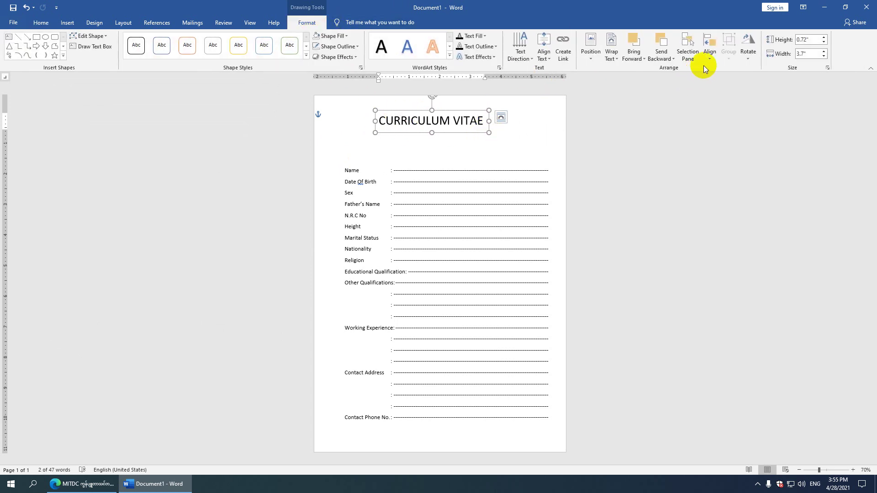
click(708, 48)
click(717, 79)
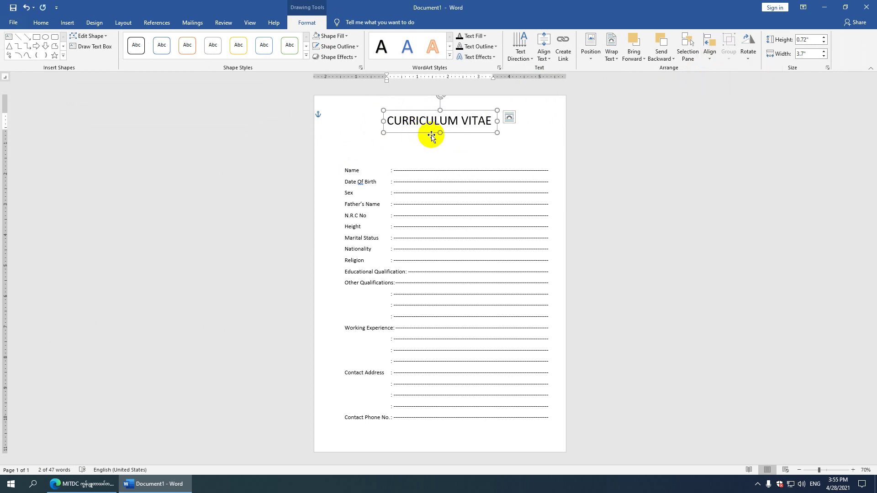
Step: Draw a rectangle about 1.31" high and 1.19" wide beside the title, above the right end of the "Name" line
click(344, 170)
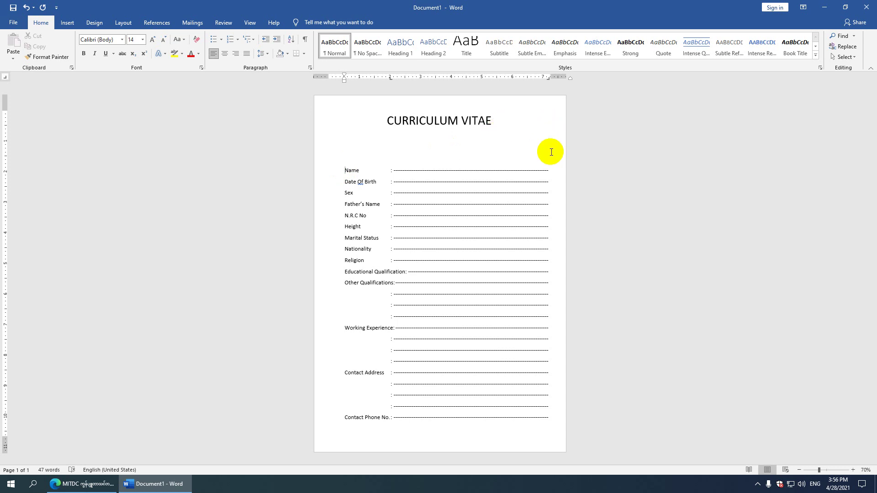
click(68, 23)
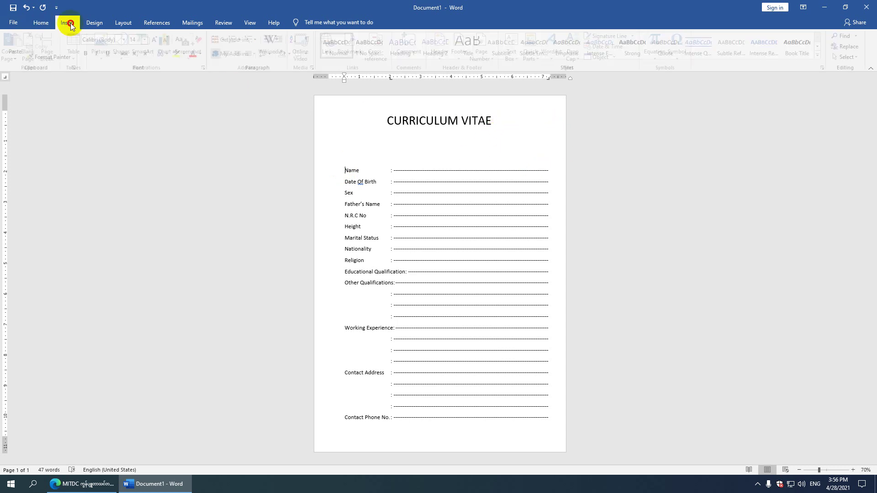
click(129, 59)
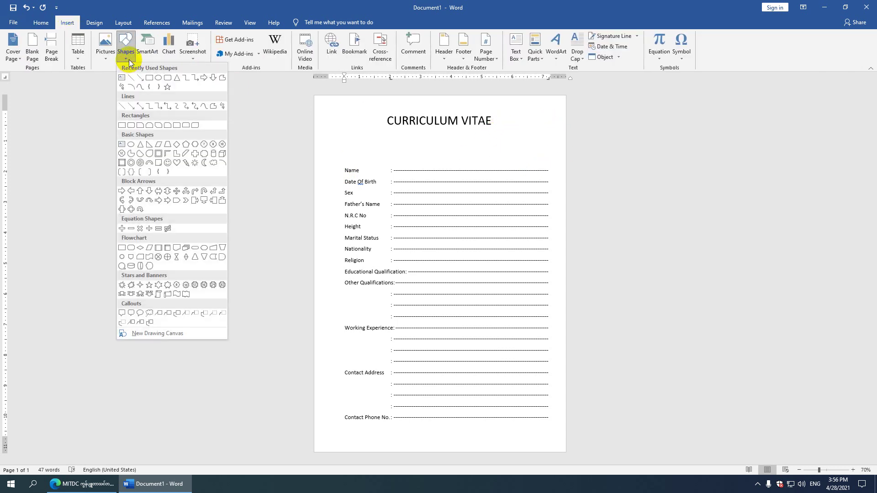
click(149, 78)
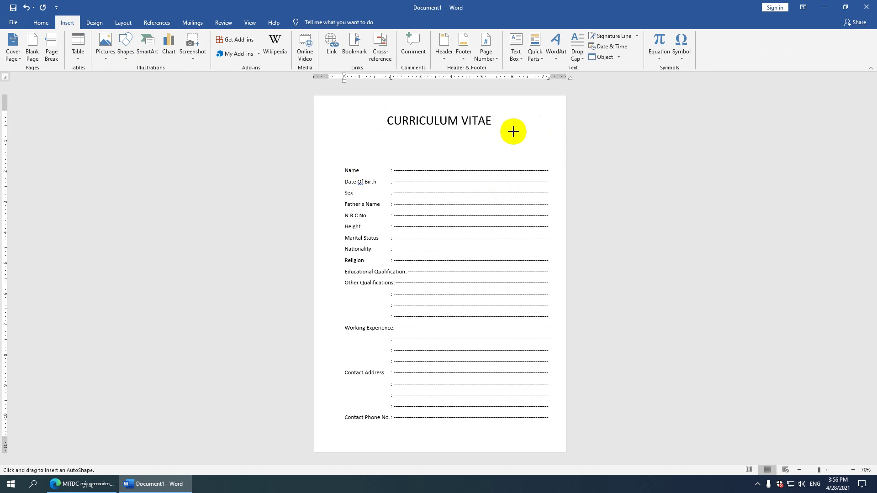
drag(509, 125, 545, 165)
drag(517, 128, 516, 124)
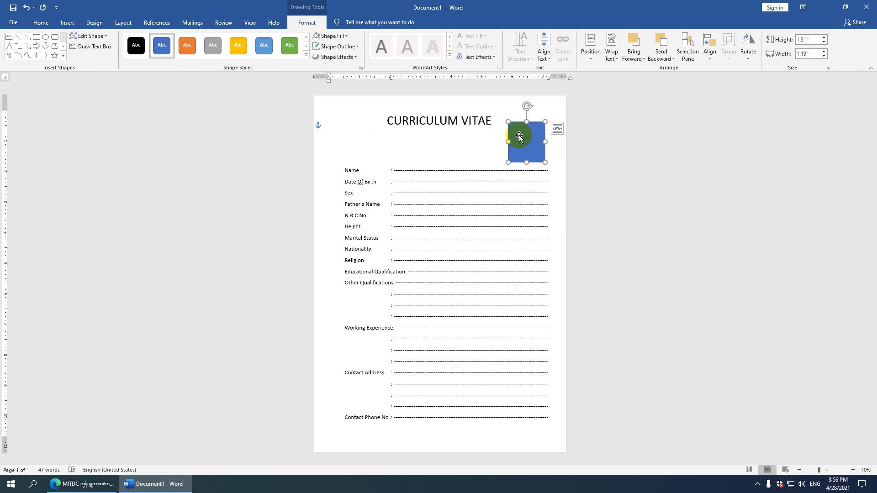
Step: Remove the rectangle's fill, keep its existing outline, and deselect the shape
click(348, 35)
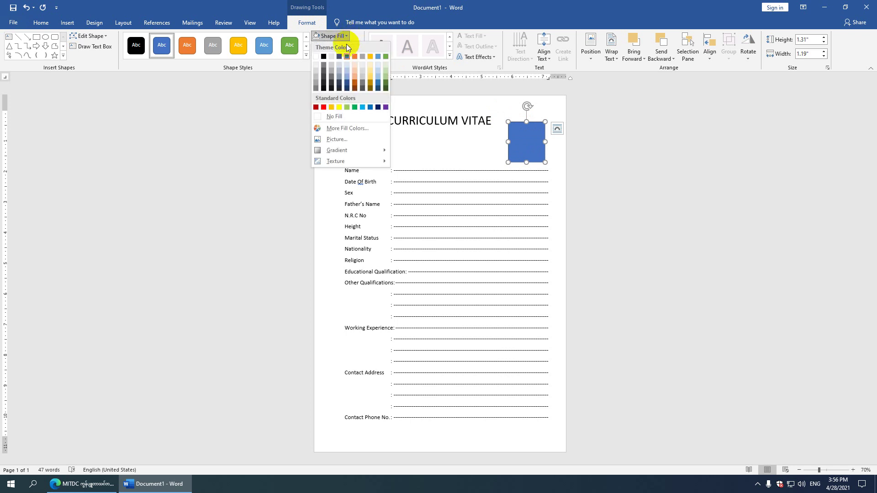
click(333, 116)
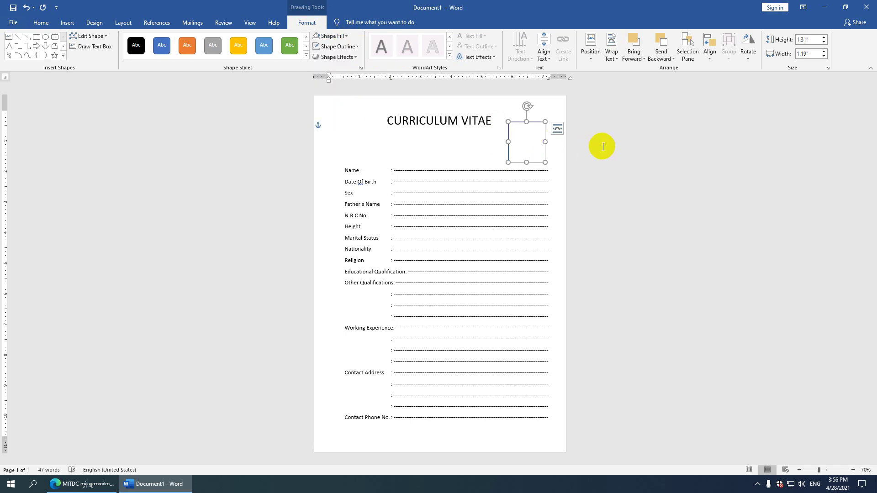
click(356, 47)
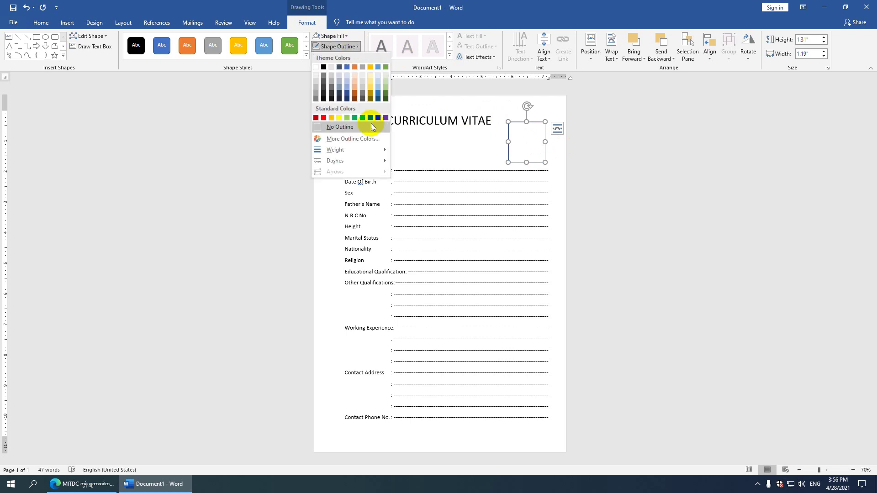
mouse_move(364, 150)
click(418, 151)
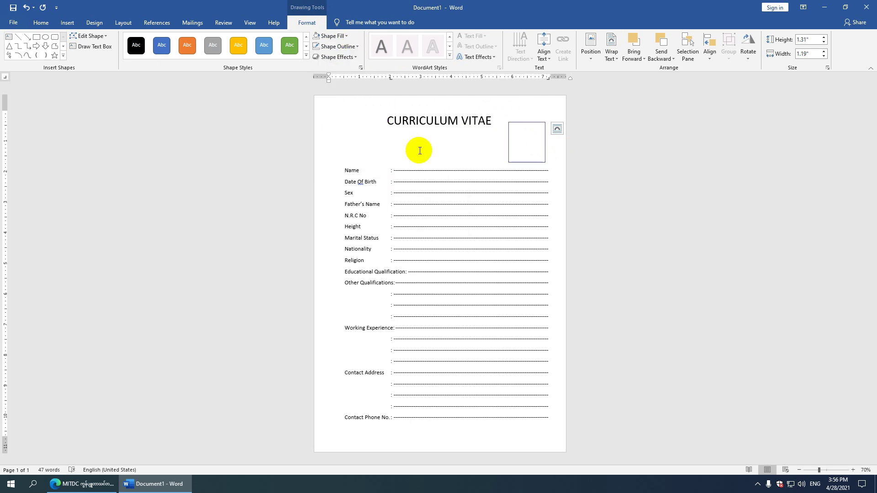
click(570, 161)
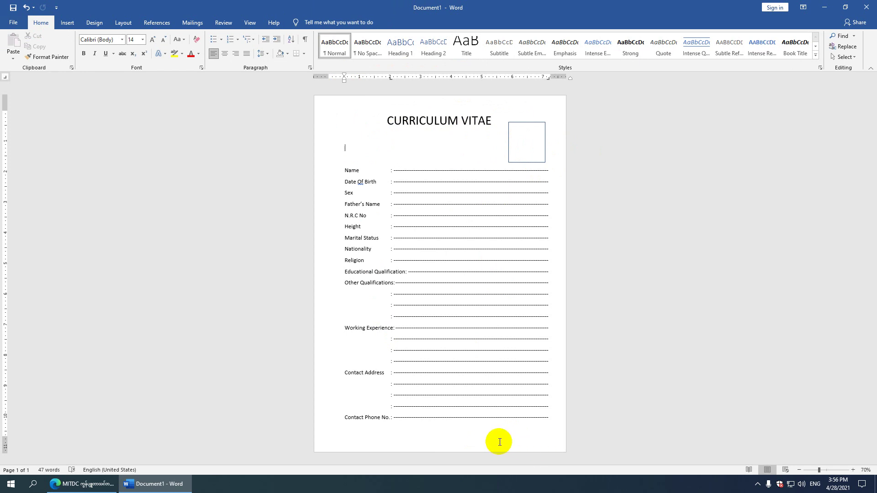
Step: Move the empty rectangle slightly up toward the right margin, and raise the "CURRICULUM VITAE" title closer to the page's top edge
click(528, 122)
mouse_move(518, 122)
mouse_down()
mouse_move(522, 130)
mouse_move(508, 137)
mouse_move(507, 129)
mouse_up()
click(430, 118)
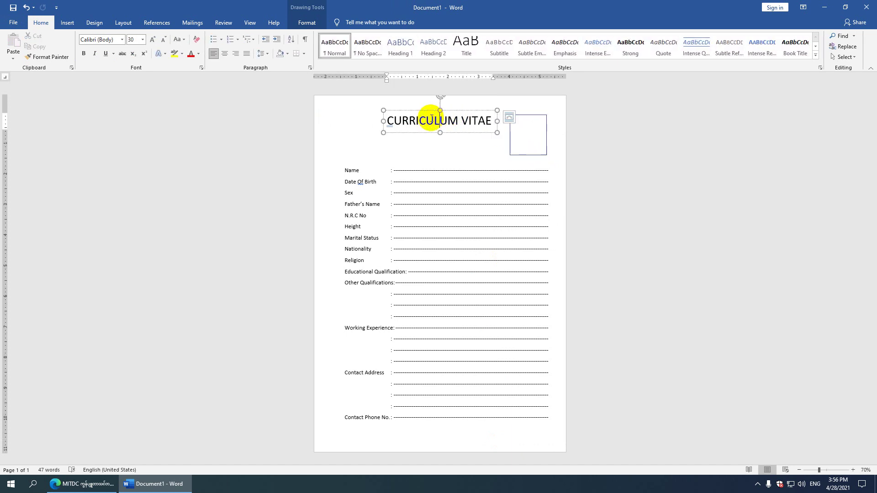
drag(421, 112, 425, 92)
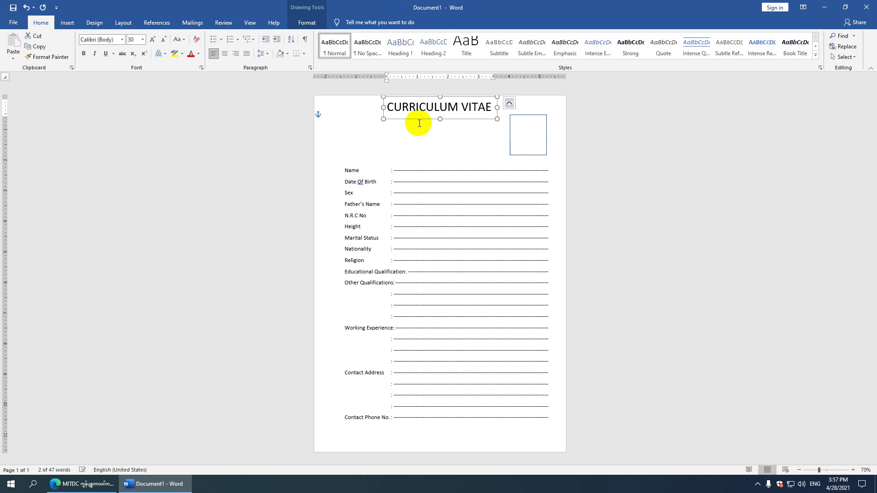
key(Down)
key(Down)
drag(419, 124, 422, 120)
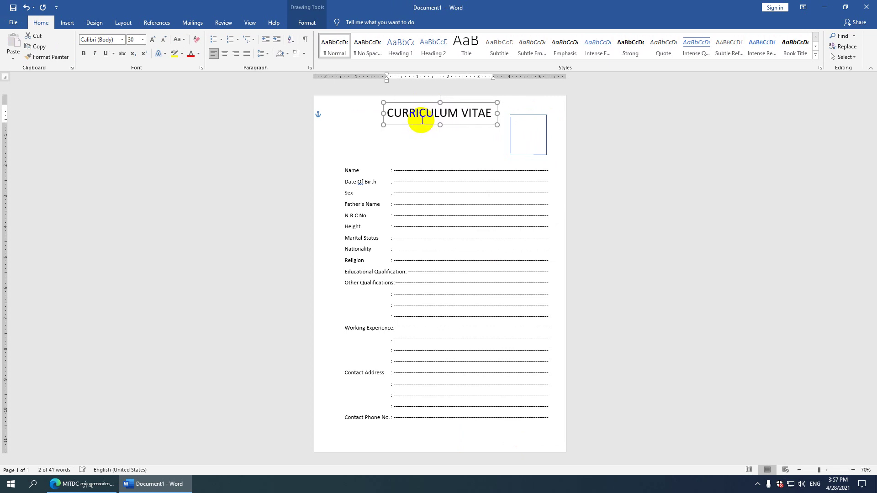
Step: Delete one blank line above the "Name" line, keeping "Name" aligned with the other field labels
click(342, 173)
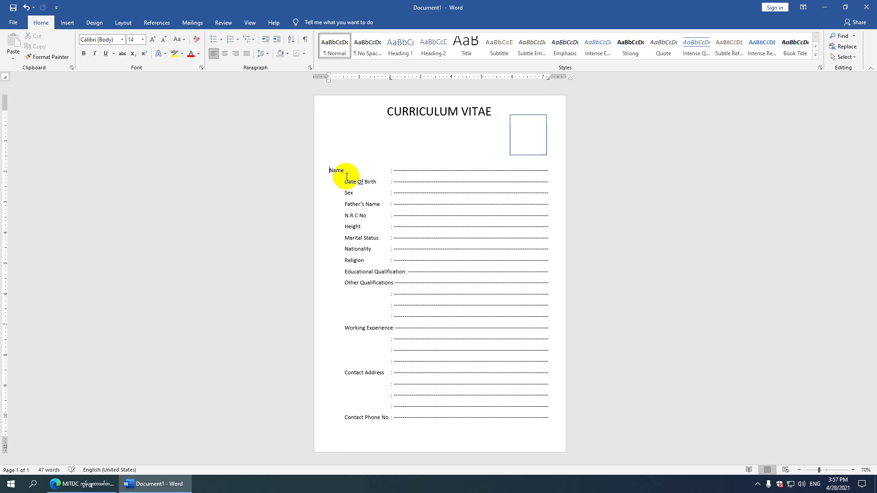
key(BackSpace)
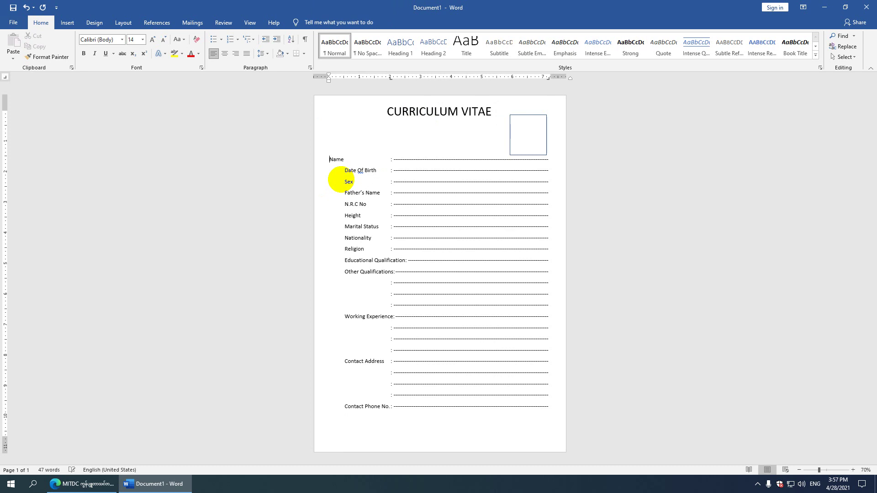
key(BackSpace)
key(Return)
Step: Start saving the document as a new file in the Microsoft Word 2019 > Word Projects folder on drive D
key(ctrl+s)
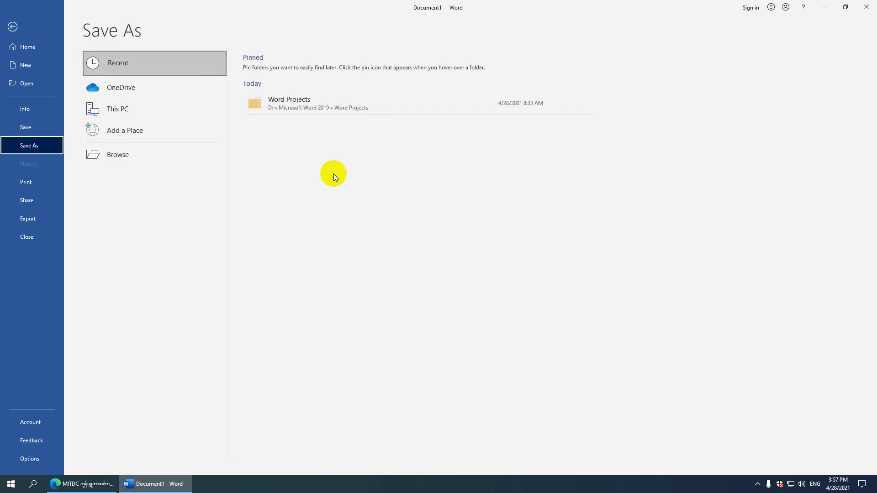
click(22, 34)
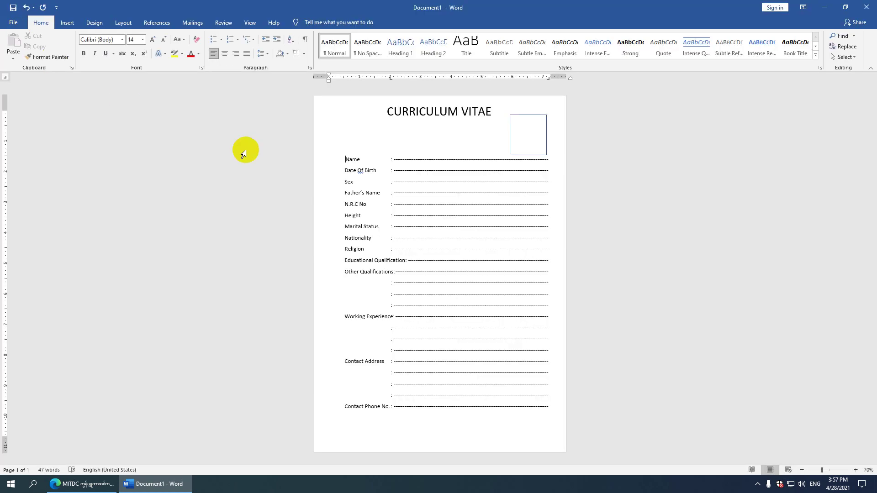
click(11, 25)
click(38, 145)
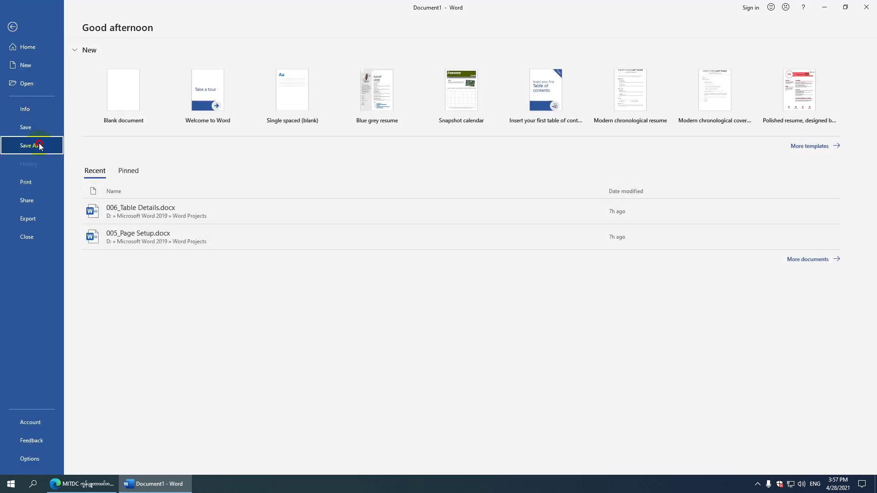
click(107, 155)
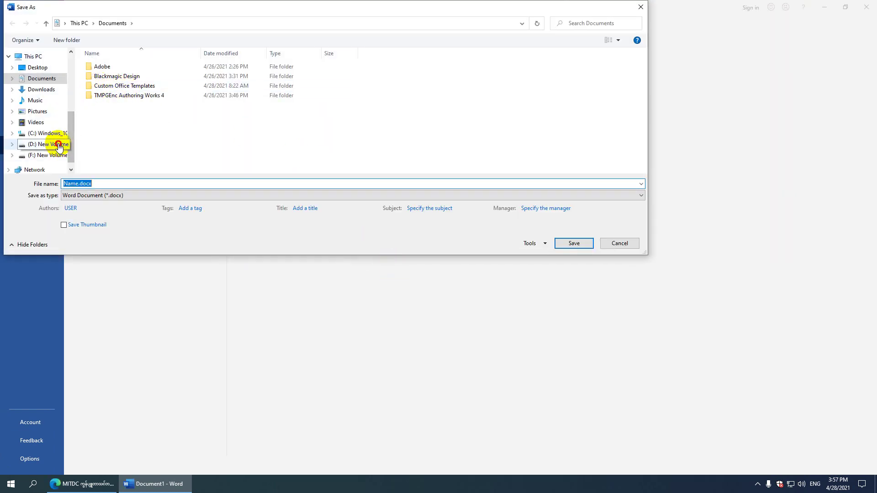
click(54, 144)
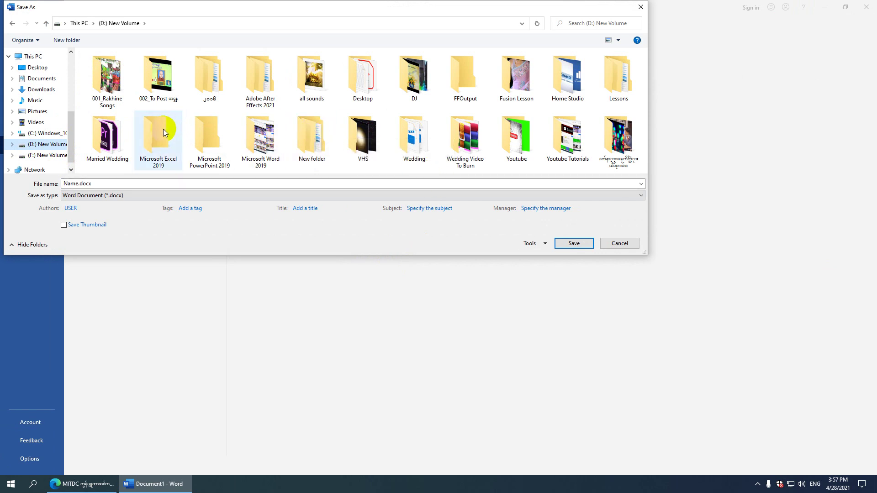
double_click(255, 140)
double_click(254, 89)
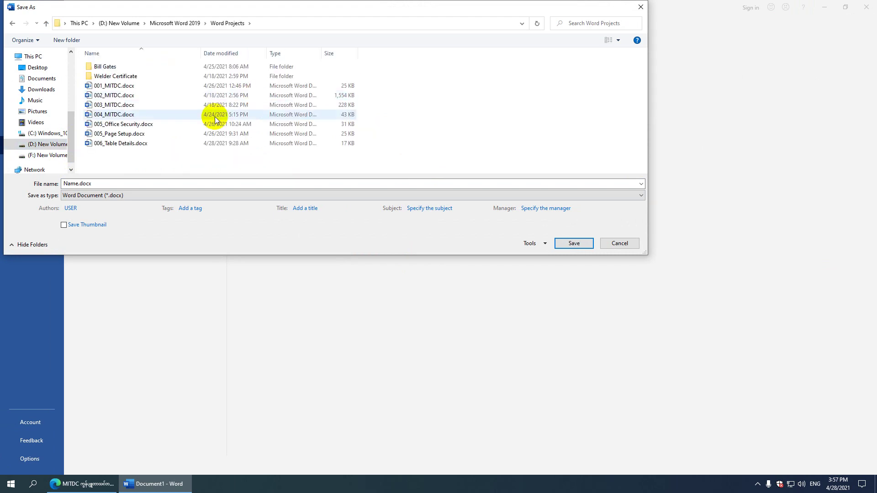
Step: Name the file "007_Curriculum Vitae English" and save it
double_click(88, 183)
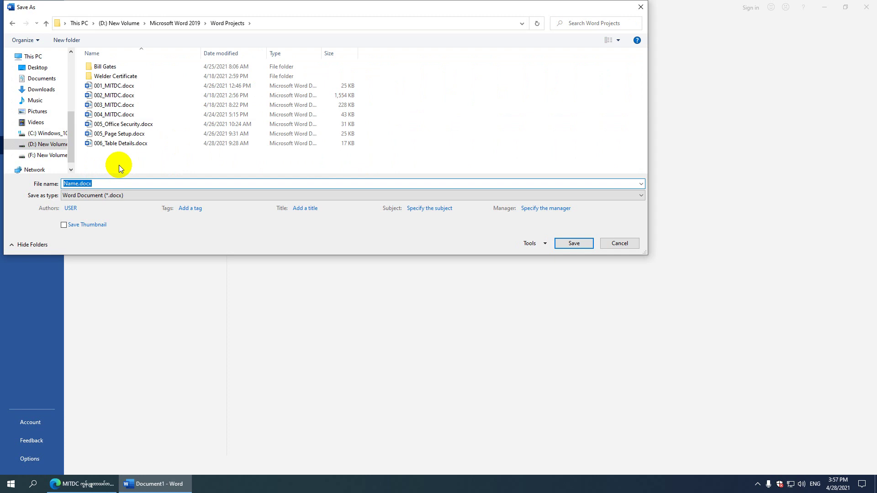
text(007)
text(-)
key(BackSpace)
text(_Curriculum)
text(Vitae Eg)
key(BackSpace)
text(nglish)
click(574, 243)
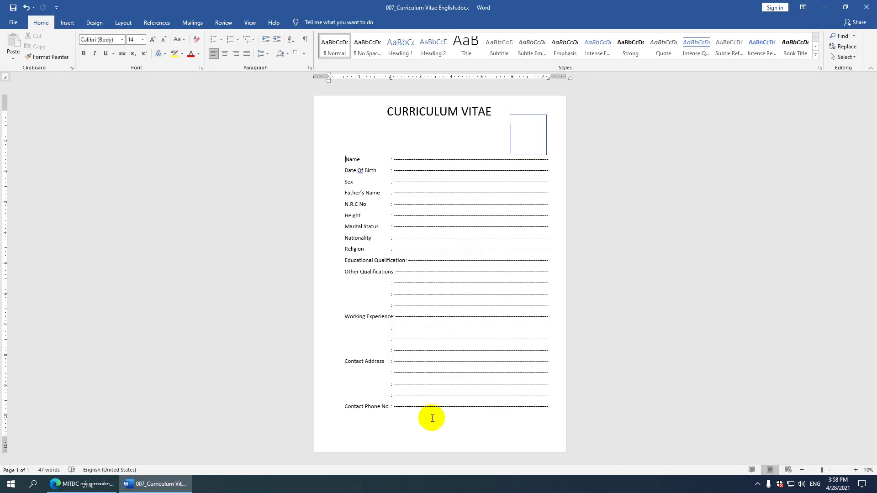
Step: Draw a horizontal line about 2.12" long below the right half of the "Contact Phone No." line
click(75, 25)
click(125, 54)
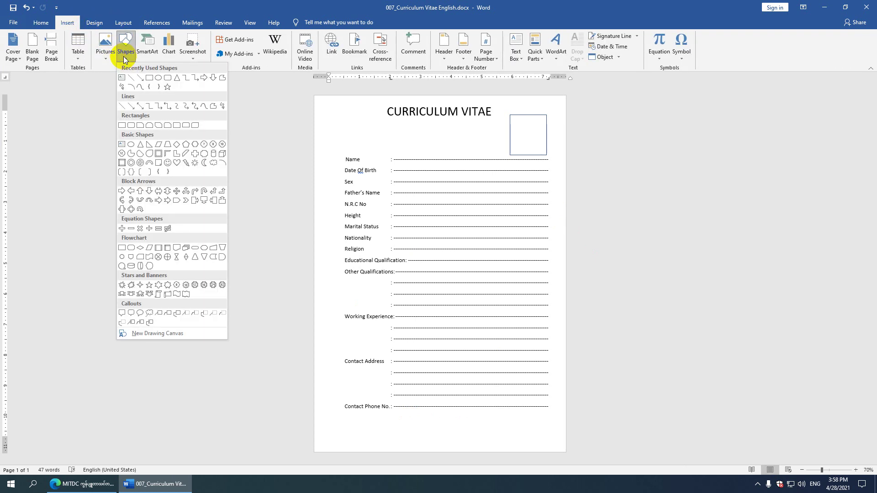
click(130, 78)
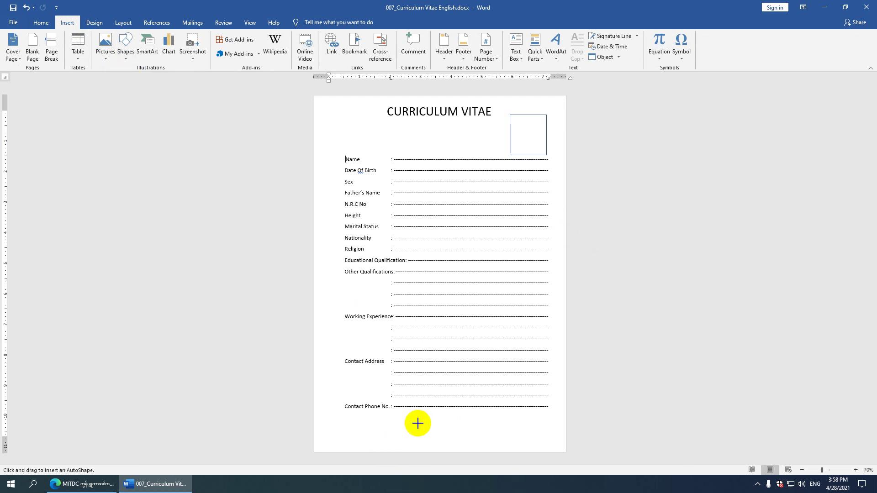
drag(460, 426, 525, 426)
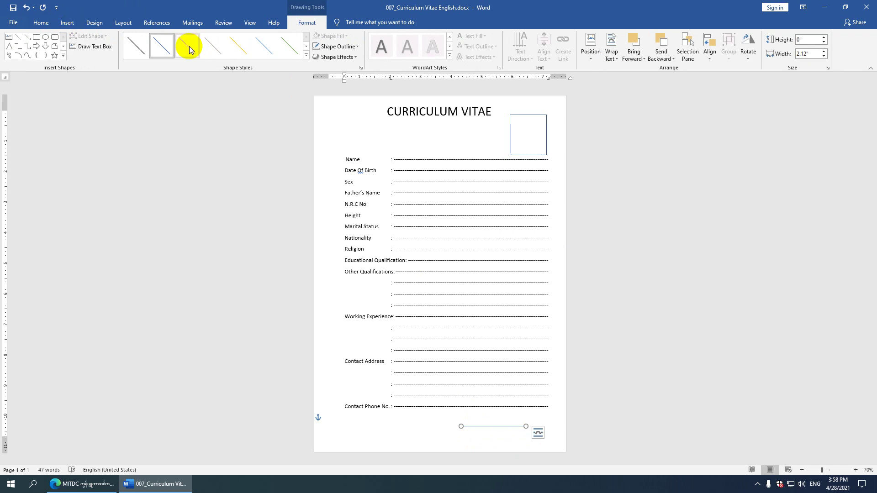
Step: Set the outline weight of the new horizontal line to 1½ pt
click(316, 46)
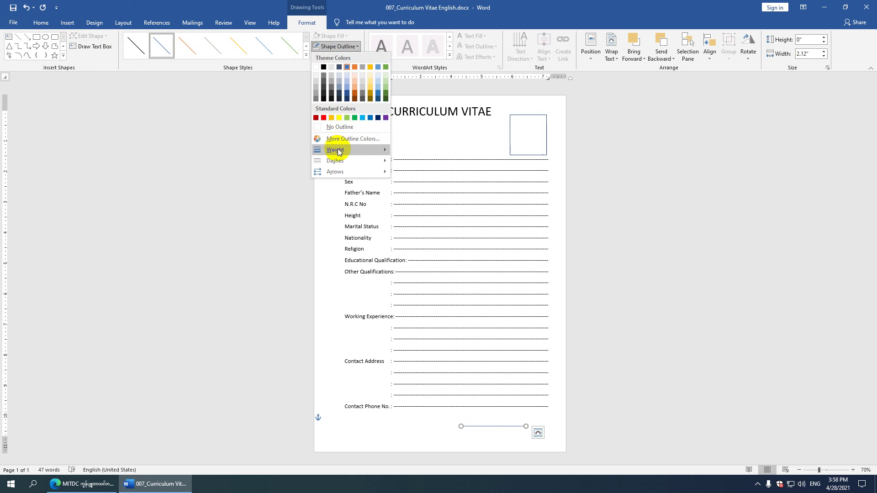
mouse_move(336, 149)
click(423, 190)
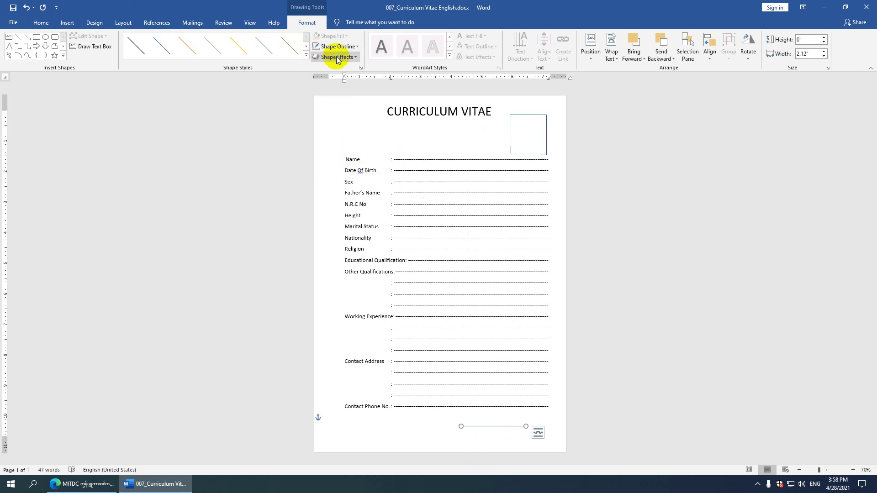
Step: Set the horizontal line's outline weight to 3 pt and nudge the line slightly upward
click(352, 47)
mouse_move(377, 150)
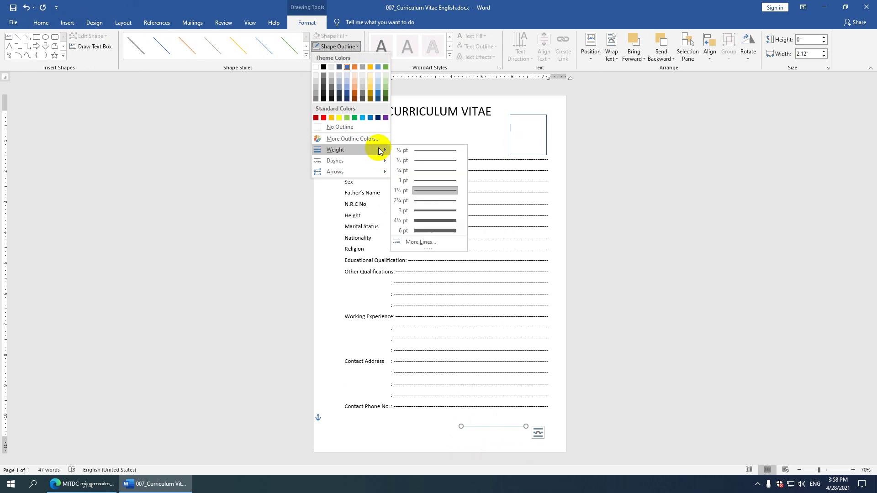
click(435, 211)
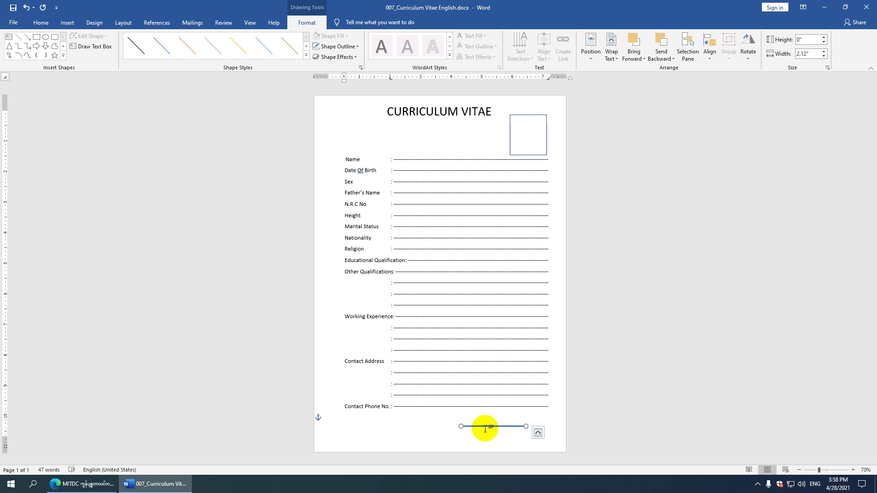
key(Up)
key(Up)
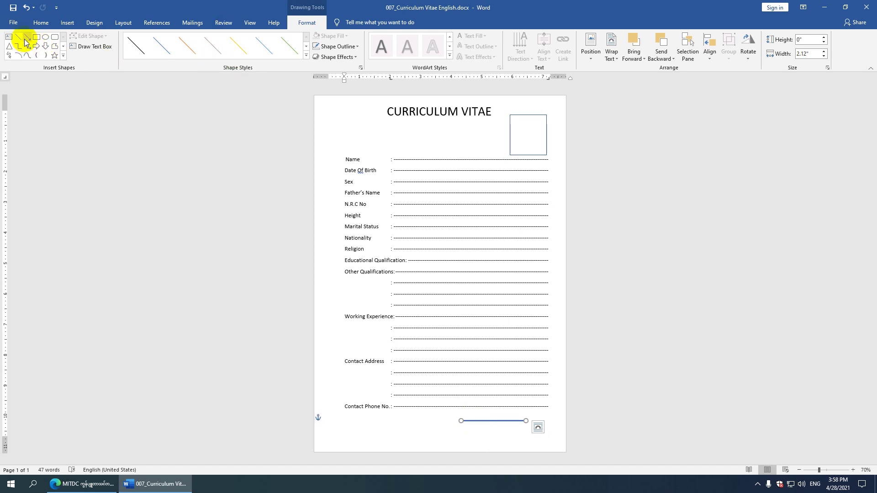
Step: Draw a text box about 0.46" high and 2.04" wide directly below the thick line
click(41, 22)
click(68, 23)
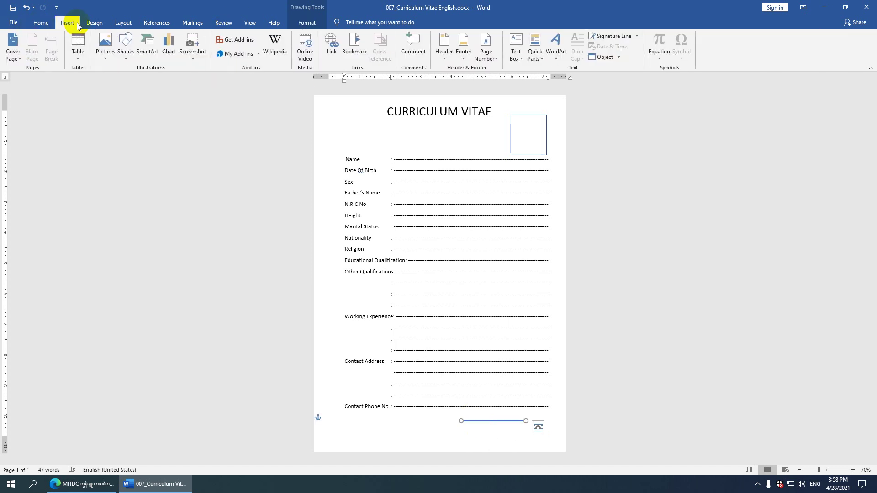
click(518, 57)
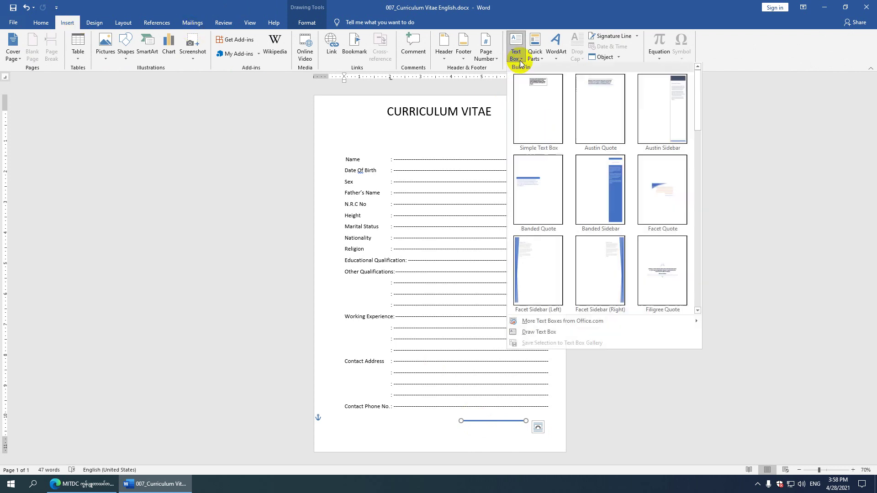
click(553, 333)
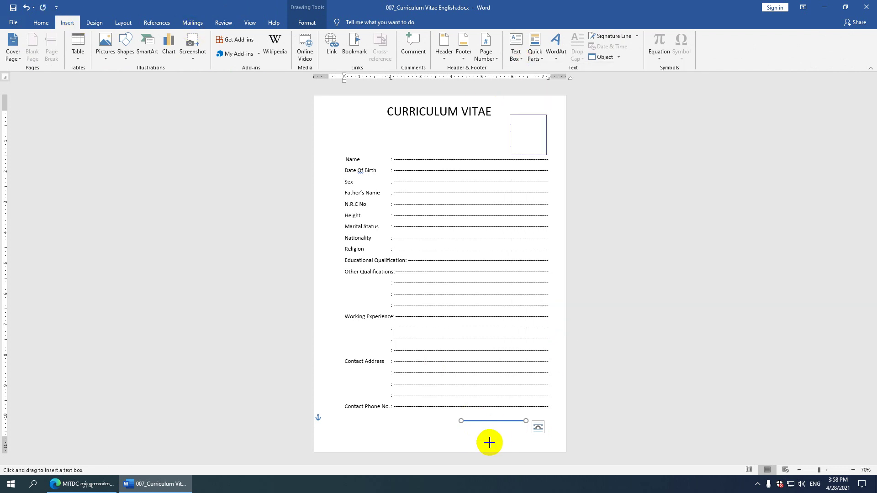
drag(466, 427, 528, 441)
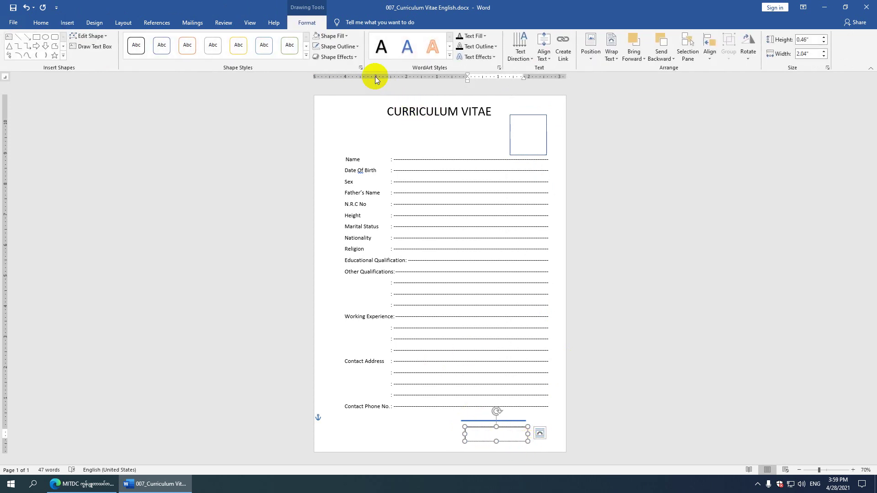
Step: Remove the new text box's fill and outline, and enter "Signature" in it
click(347, 36)
click(335, 119)
click(355, 46)
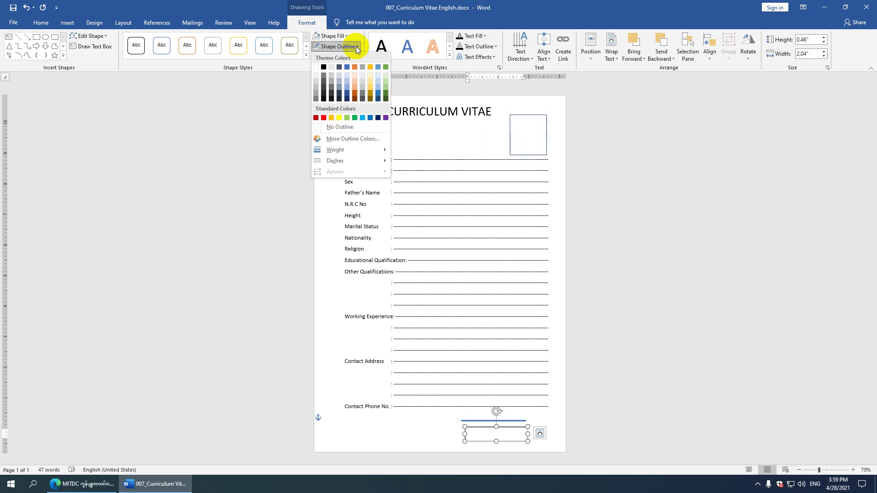
click(346, 126)
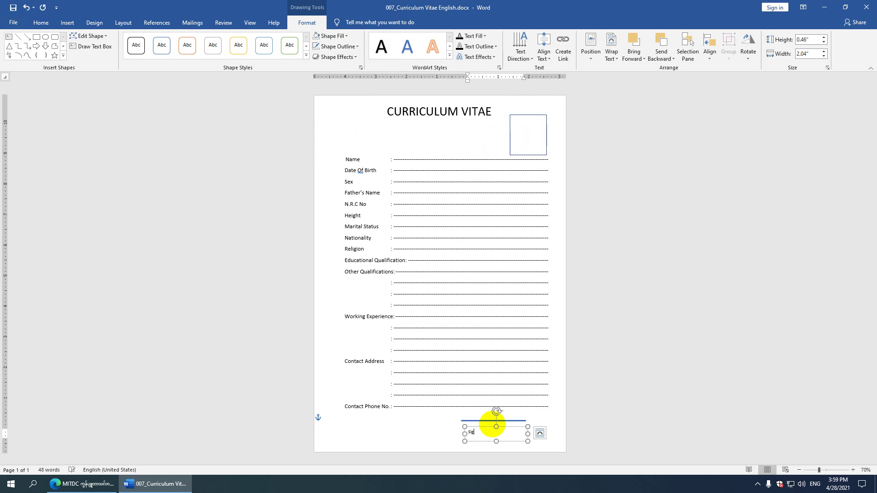
Step: Increase the font size of the word "Signature" to 24 pt
double_click(492, 423)
click(40, 22)
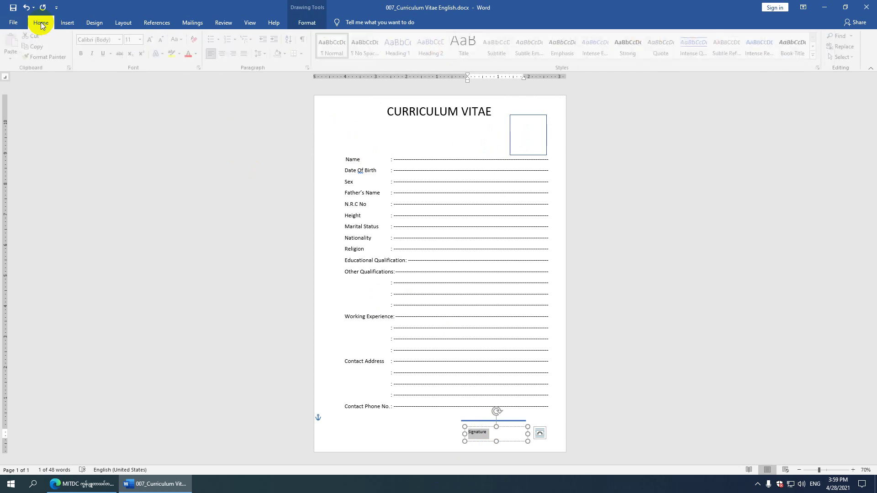
click(152, 41)
click(152, 40)
click(152, 40)
click(152, 40)
click(152, 41)
click(152, 40)
click(152, 40)
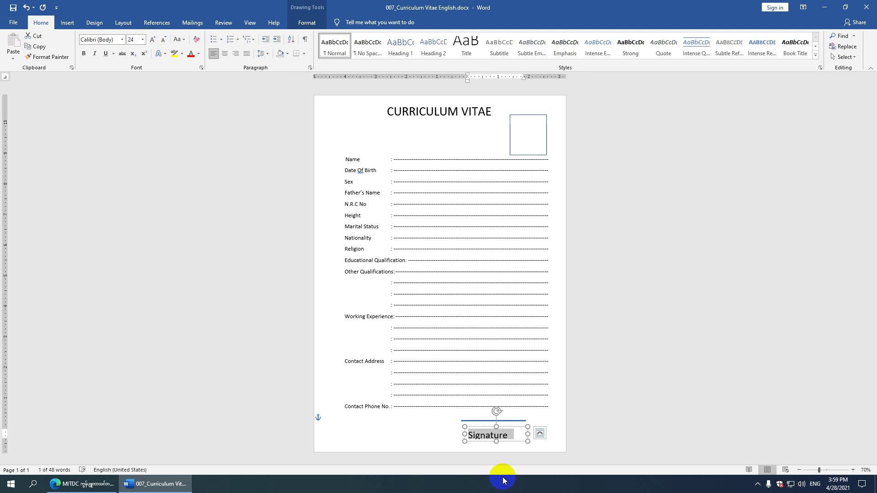
Step: Fit the "Signature" text box around its word, centred just beneath the line, and save the document
mouse_move(496, 441)
mouse_down()
mouse_move(497, 449)
mouse_move(514, 438)
mouse_move(488, 445)
mouse_move(508, 422)
mouse_up()
click(556, 426)
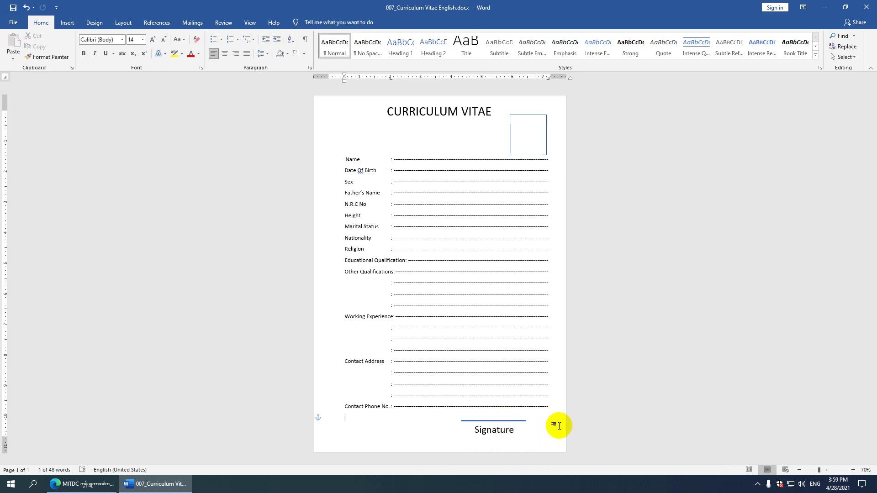
click(13, 9)
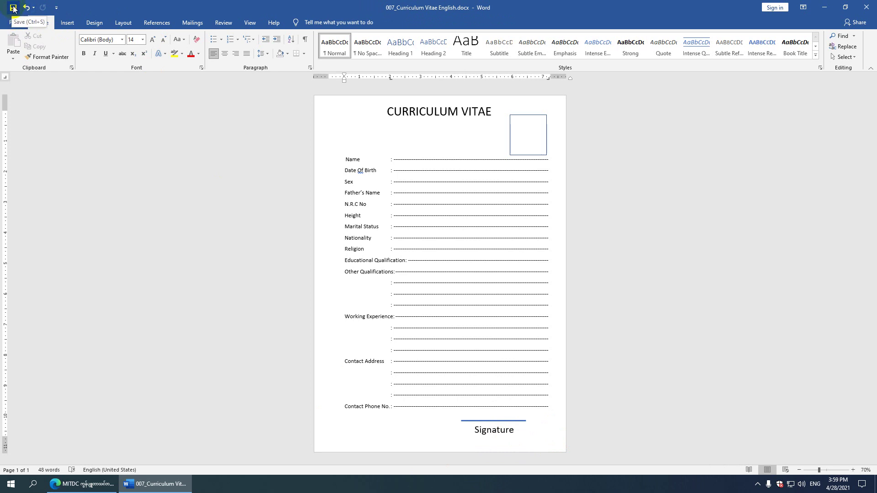
click(13, 9)
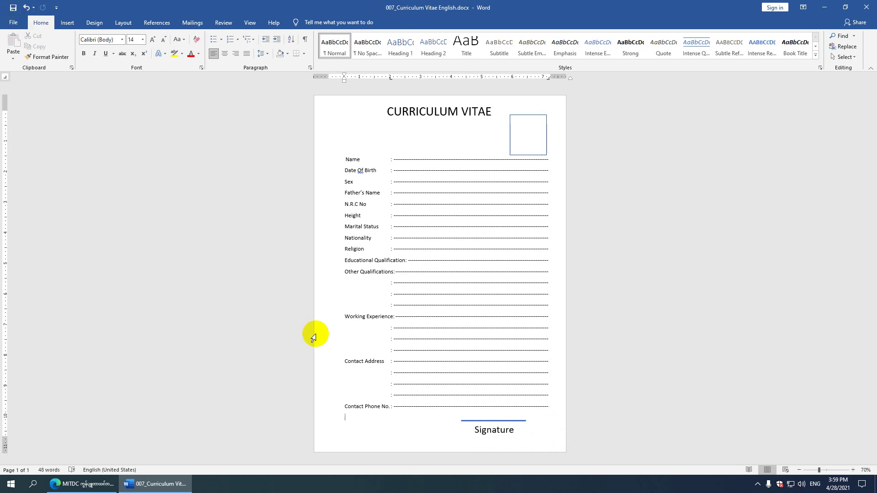
Step: Shift the signature line and its "Signature" label slightly down and to the right, and deselect them
click(514, 421)
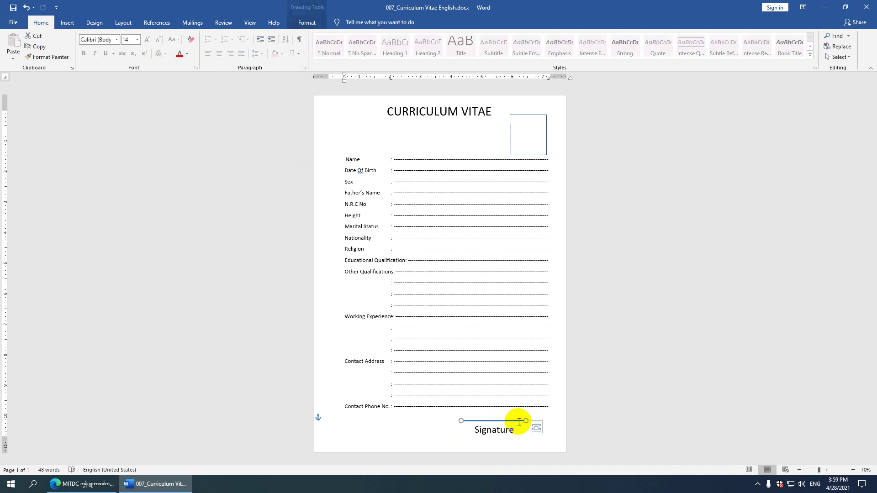
click(486, 432)
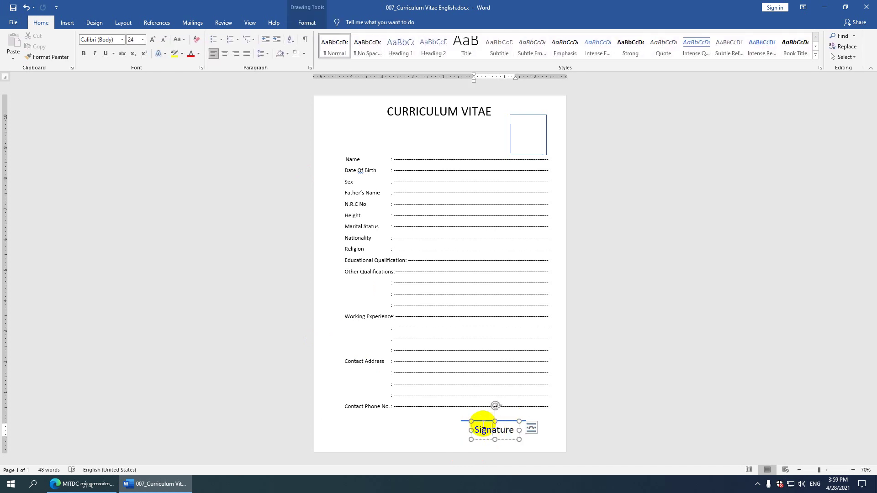
drag(483, 423, 509, 425)
click(615, 414)
click(507, 420)
click(590, 412)
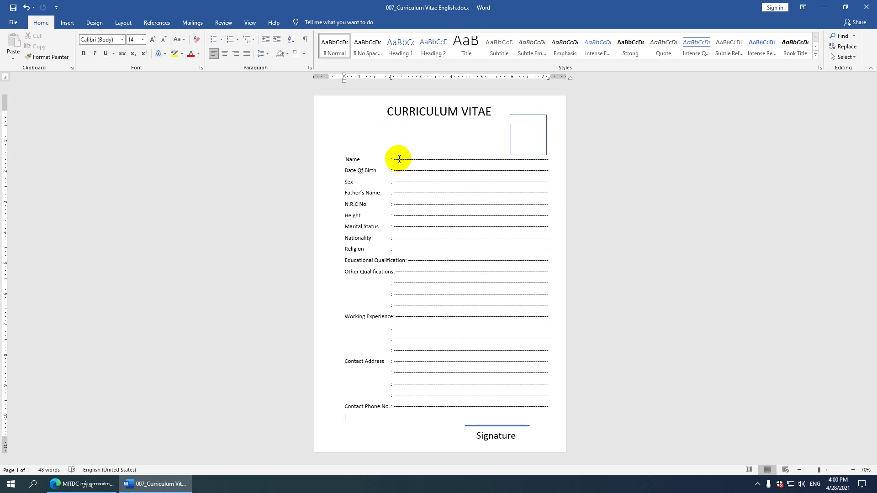
Step: Switch to the browser to view the MITDC YouTube channel's videos, and return to the Word document
click(92, 483)
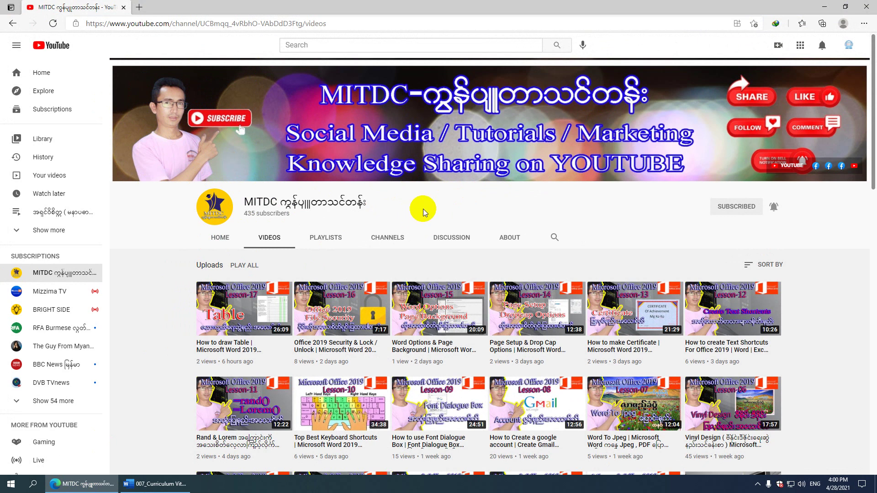
click(824, 7)
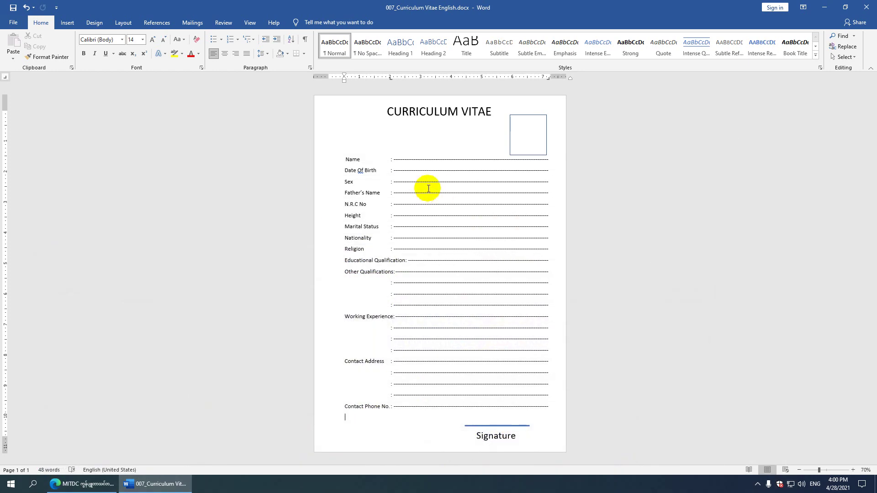